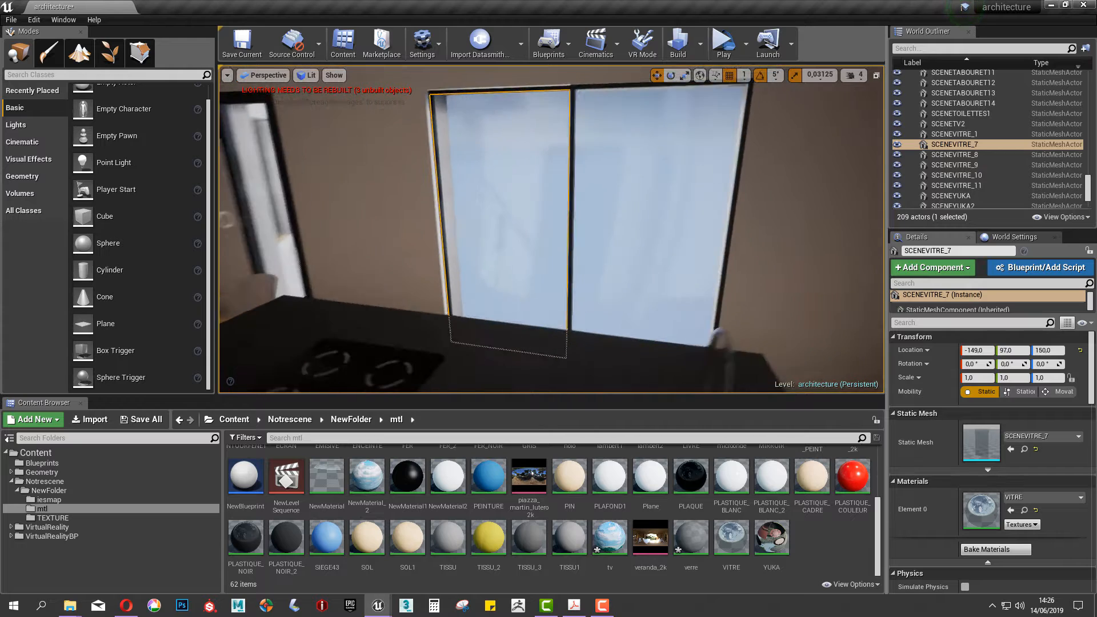
Step: Inspect both glass panes of the window above the kitchen counter from several angles
click(622, 168)
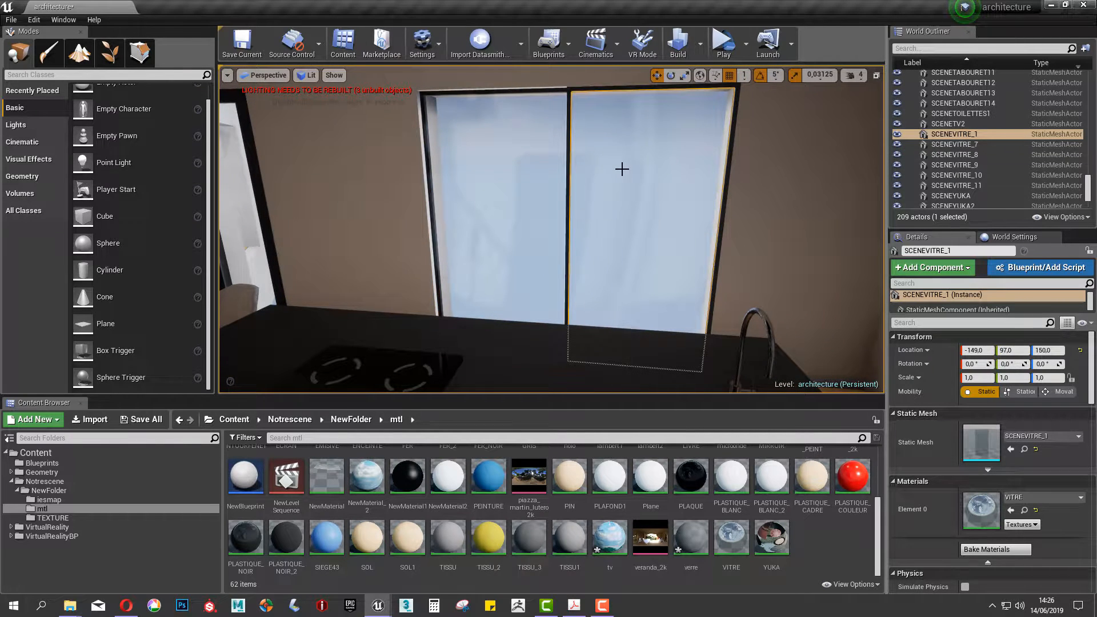
click(532, 181)
alt+drag(546, 176, 456, 179)
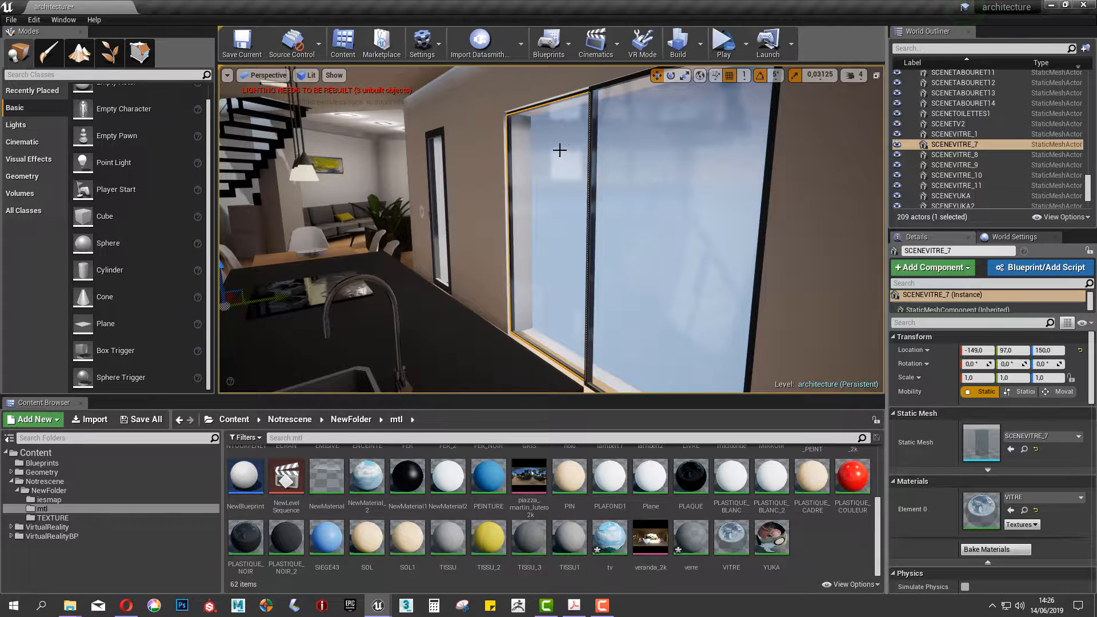
alt+drag(565, 197, 702, 220)
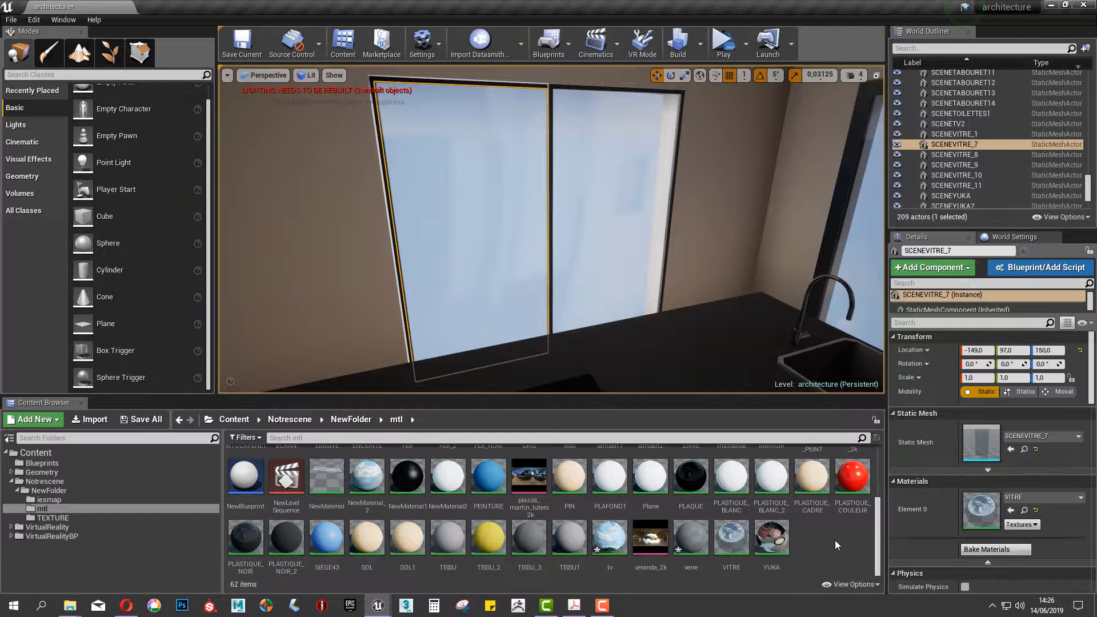
Step: Open the verre material for editing and set its blend mode to Translucent
right_click(809, 532)
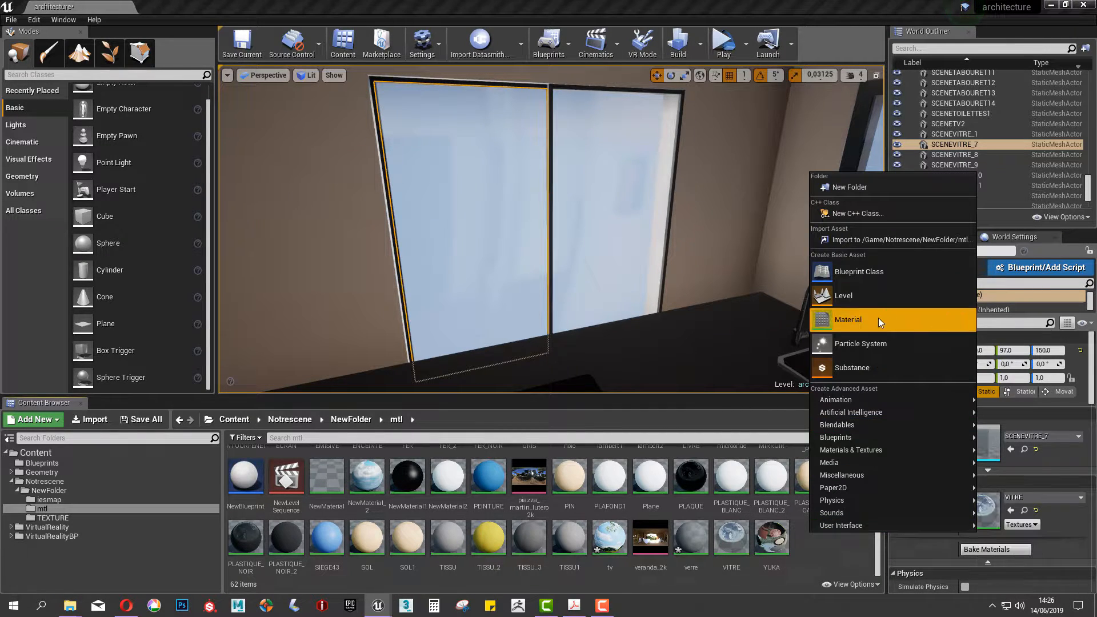
click(834, 556)
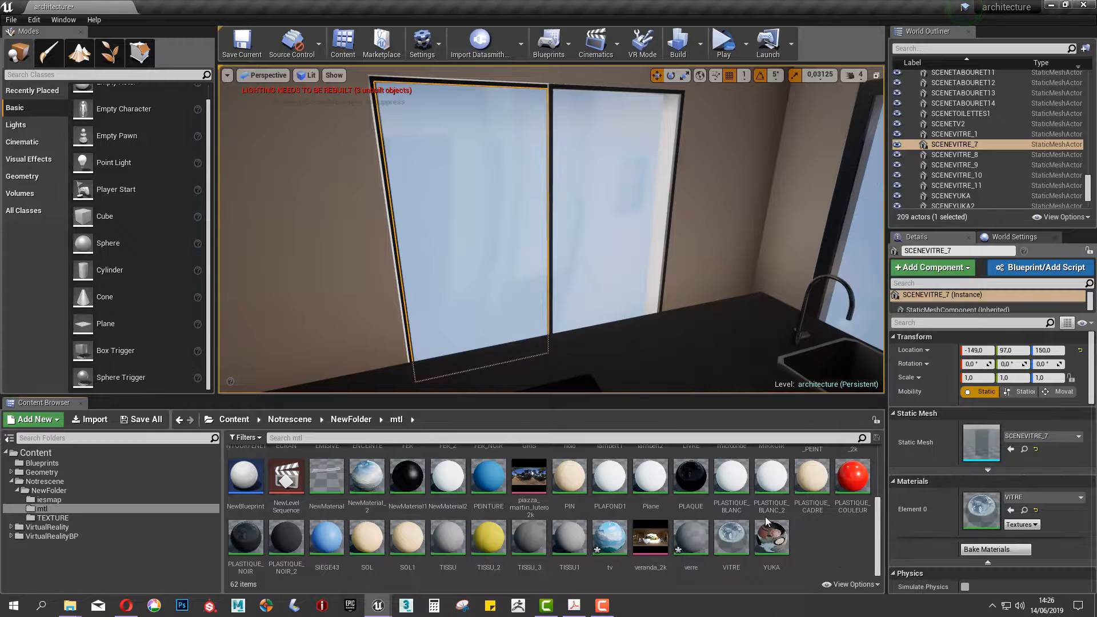
double_click(687, 547)
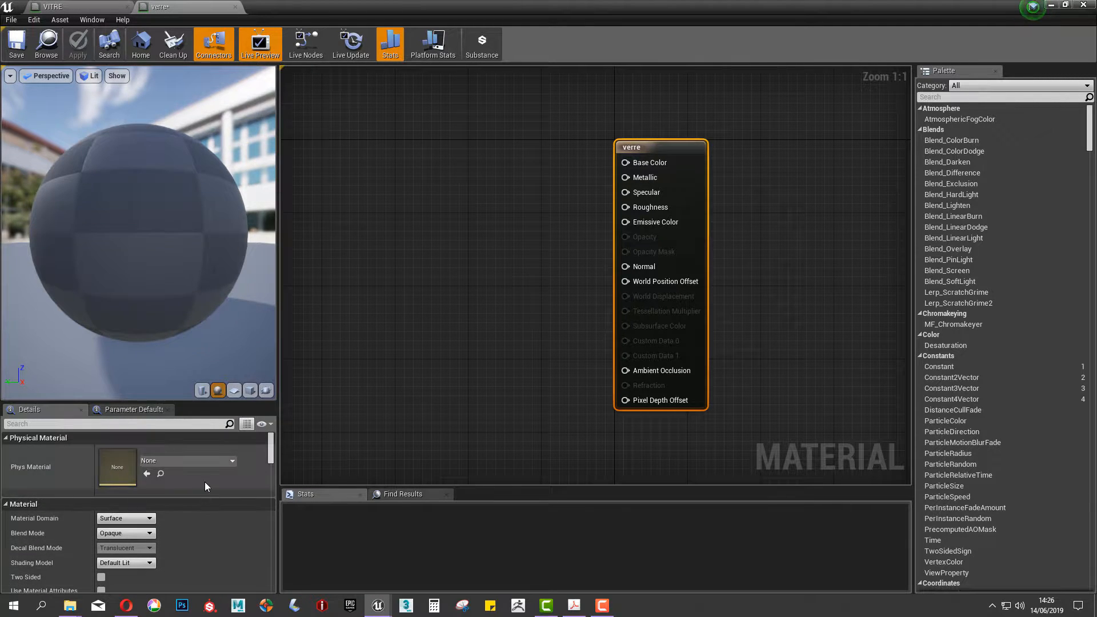
click(126, 533)
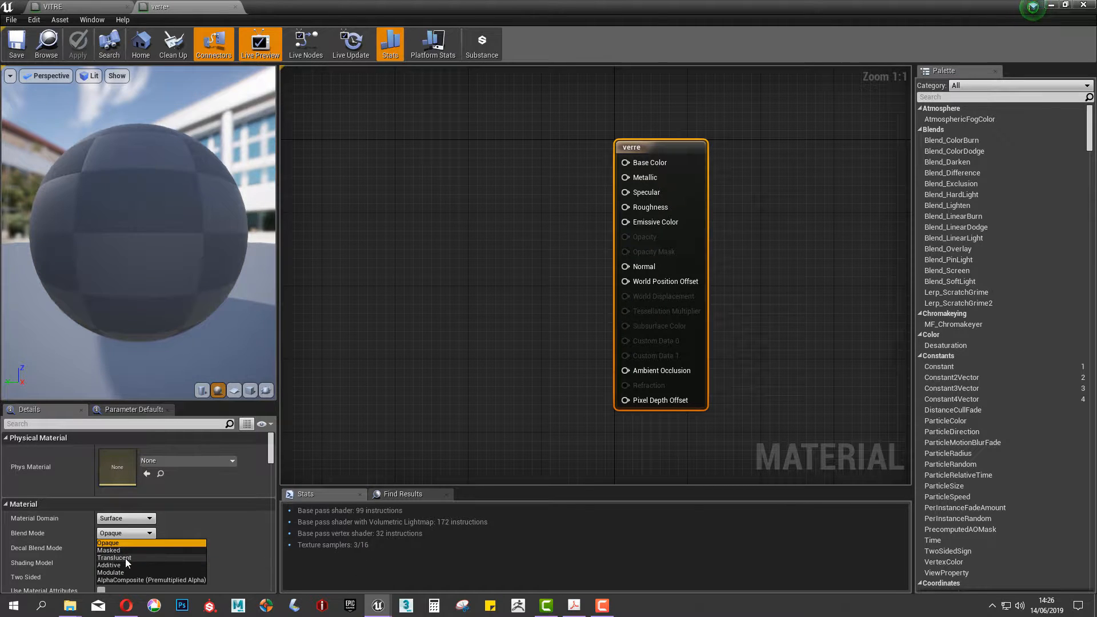
click(125, 557)
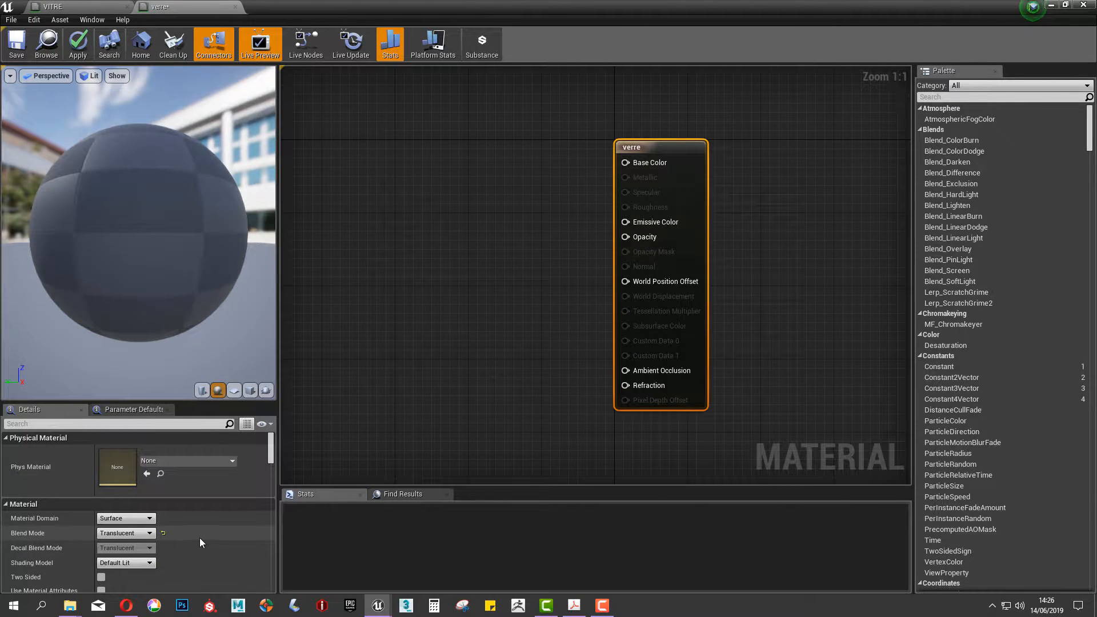
Step: Set the verre material's translucency lighting mode to Surface TranslucencyVolume
scroll(200, 537, down, 3)
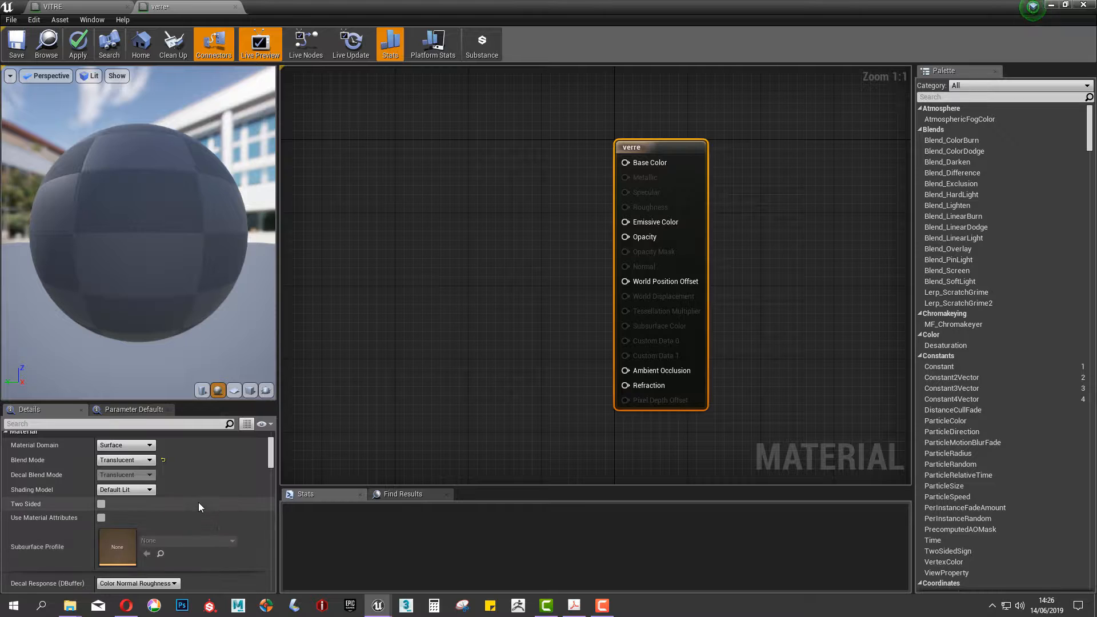
scroll(198, 502, down, 4)
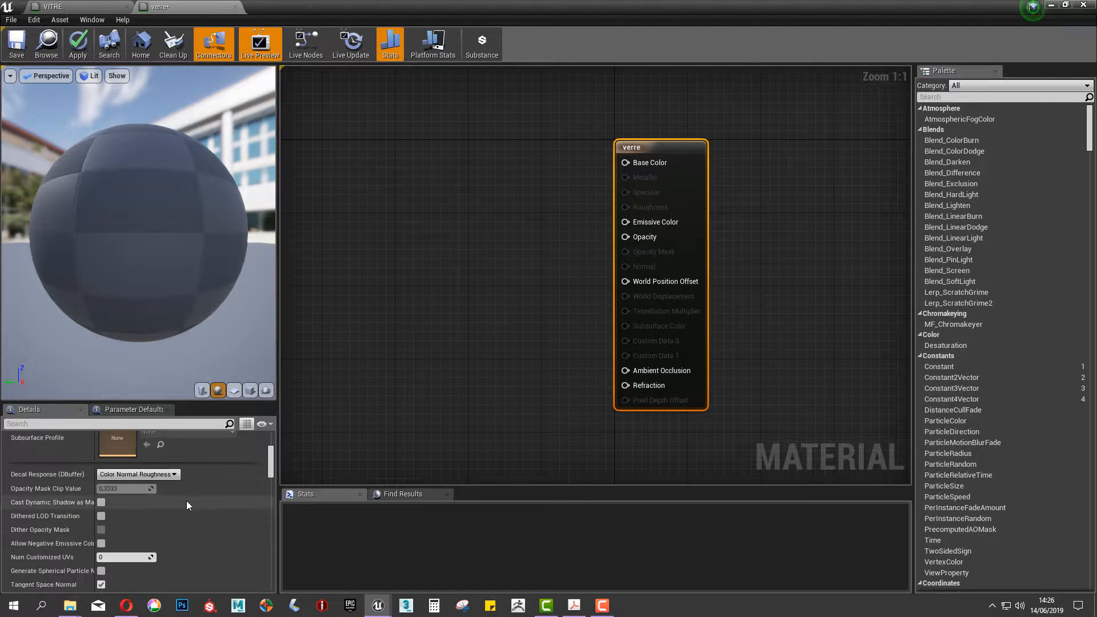
scroll(126, 517, down, 5)
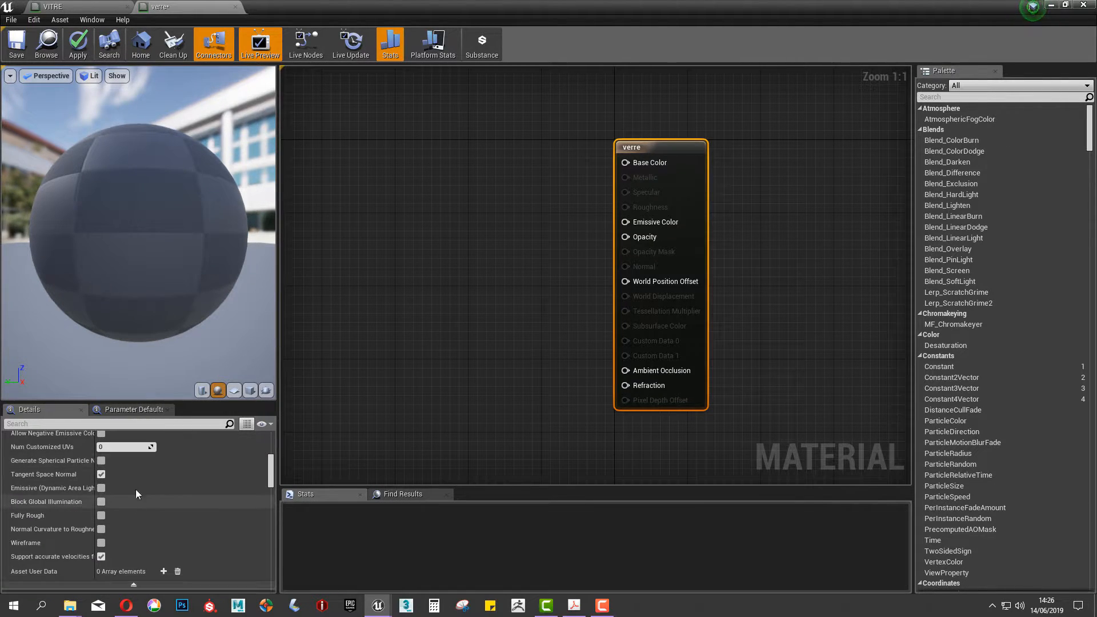
scroll(146, 521, down, 1)
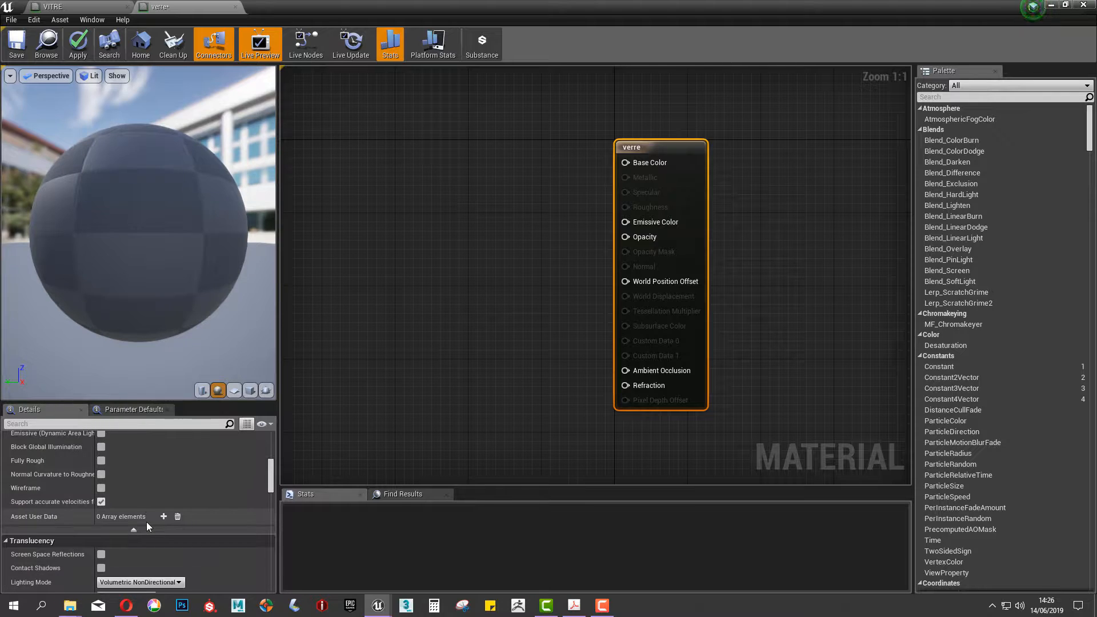
scroll(171, 506, down, 4)
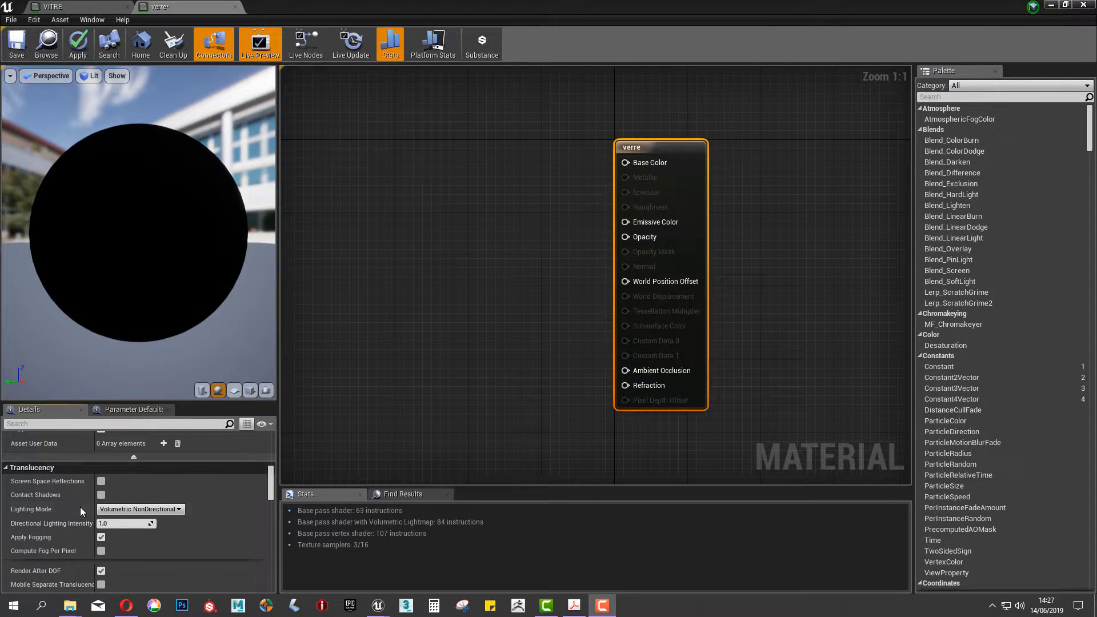
scroll(142, 495, down, 1)
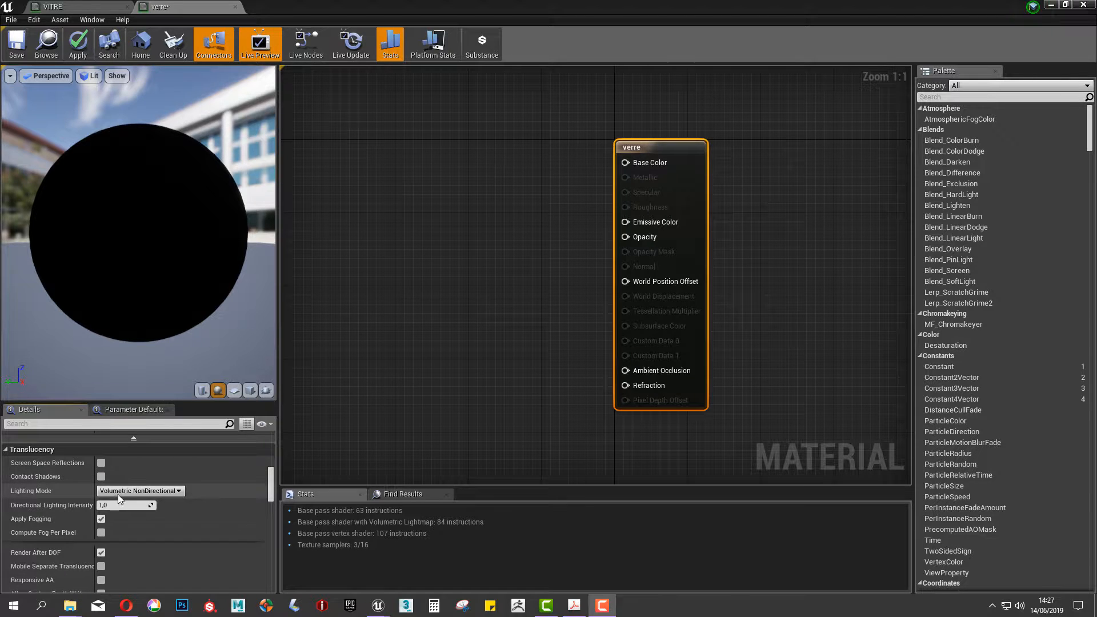
click(167, 492)
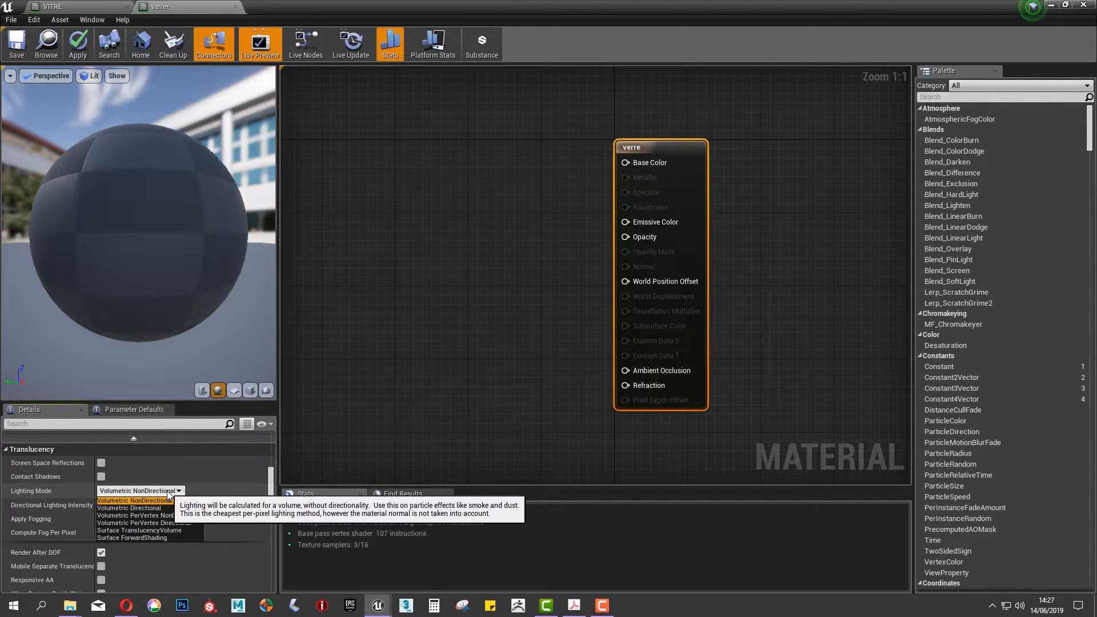
click(171, 530)
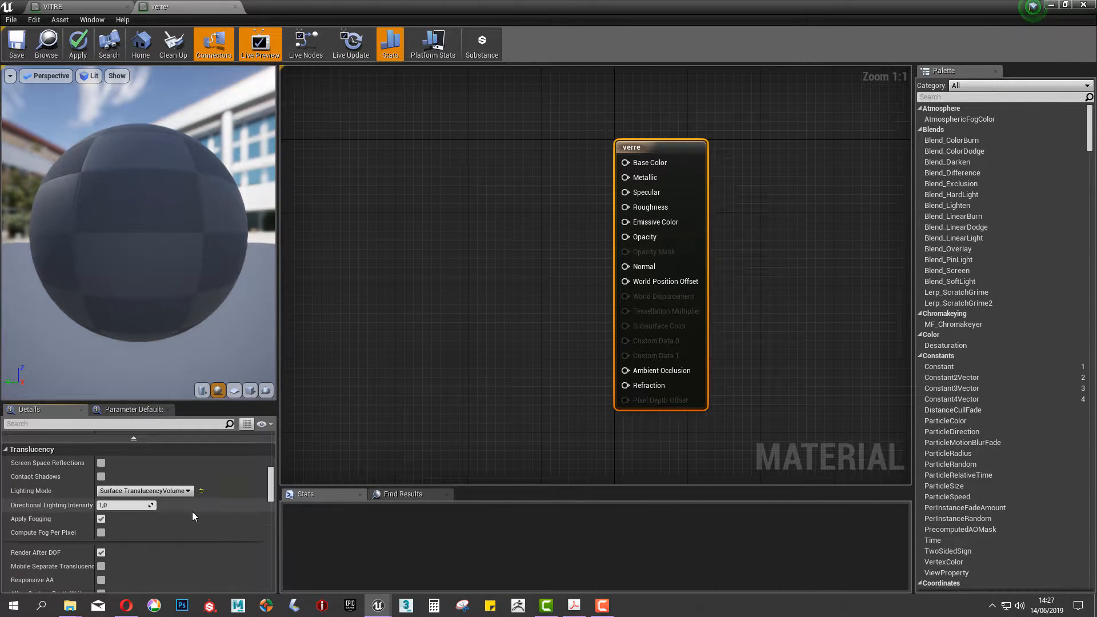
Step: Enable Used with Static Lighting in the verre material's usage settings
scroll(193, 511, down, 5)
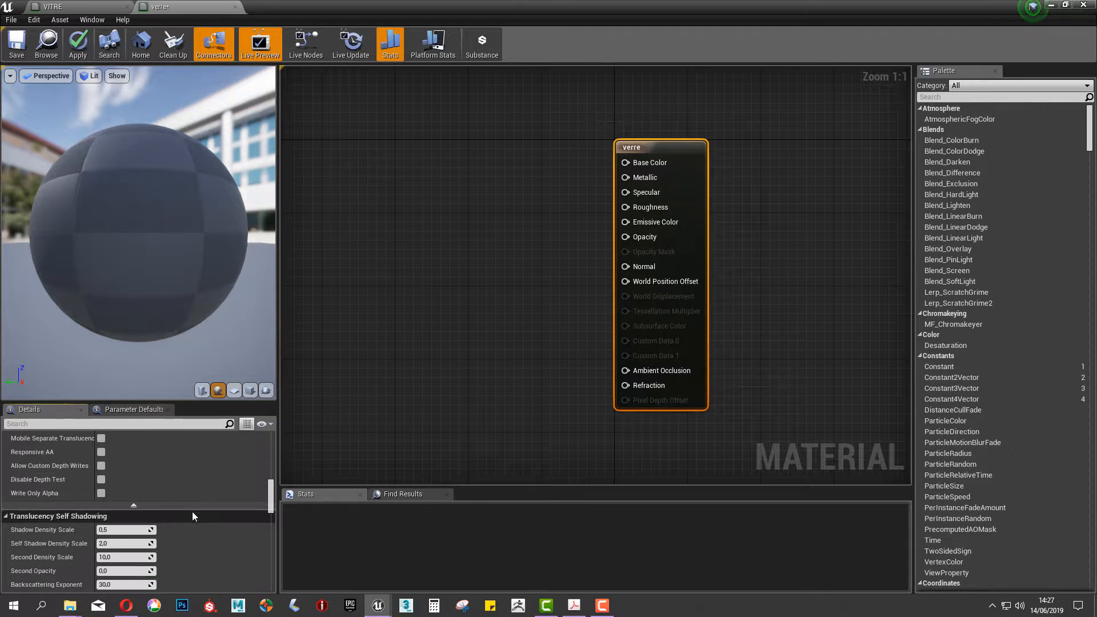
scroll(192, 513, down, 1)
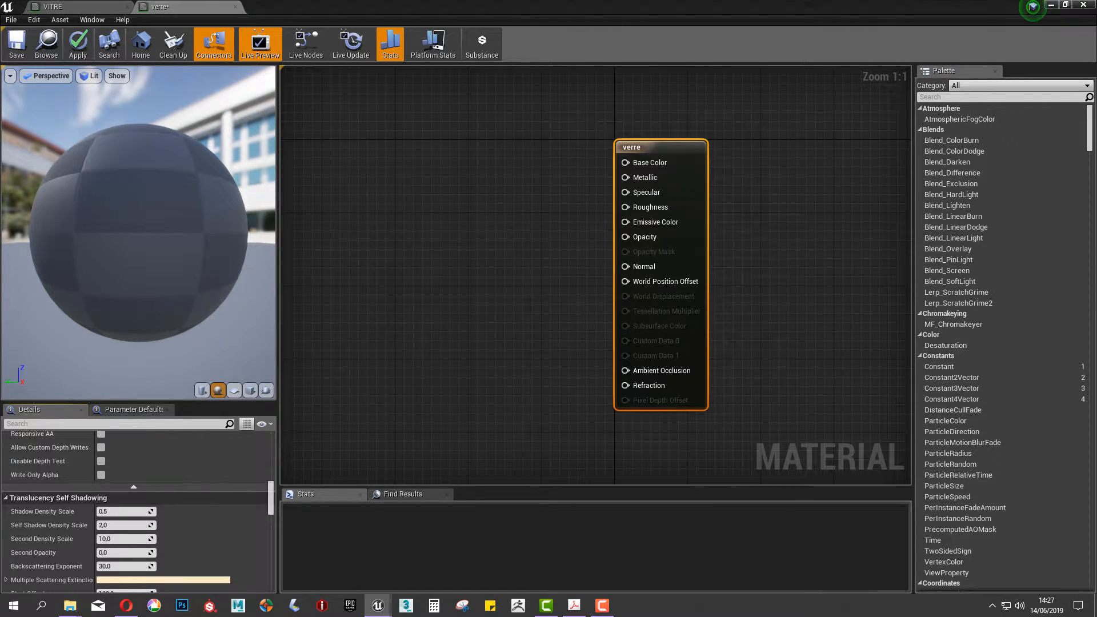
scroll(179, 575, down, 10)
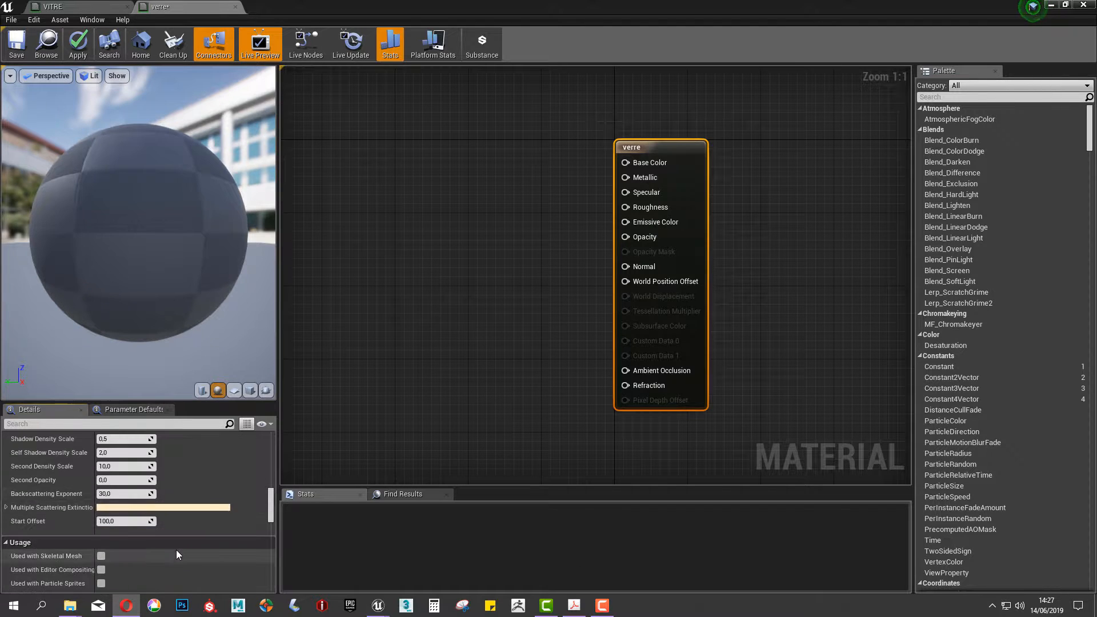
scroll(93, 533, up, 4)
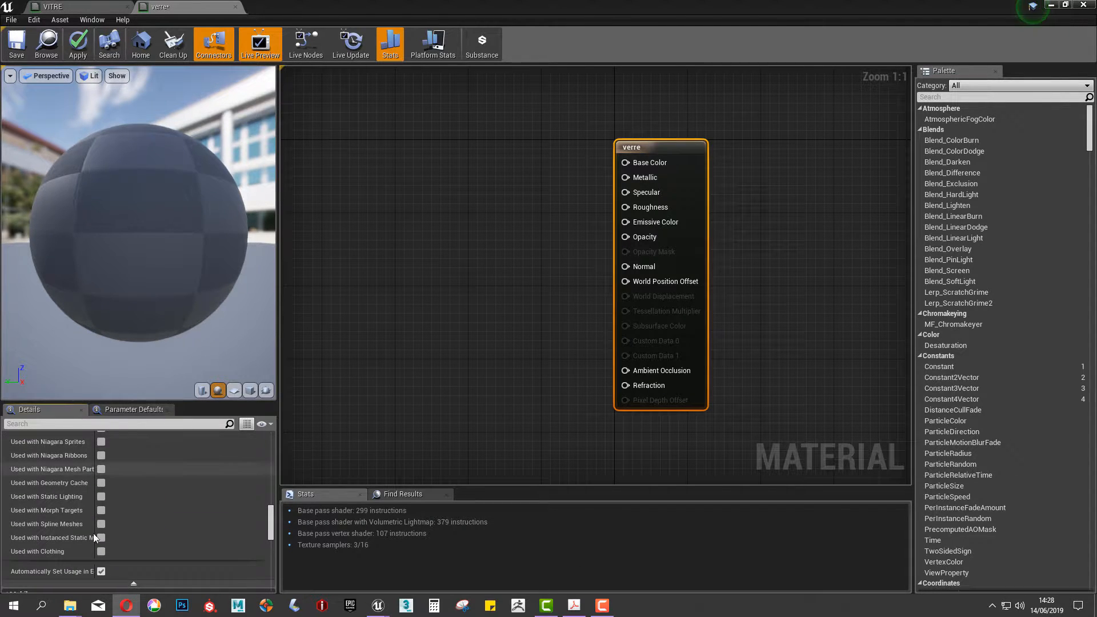
scroll(89, 497, up, 10)
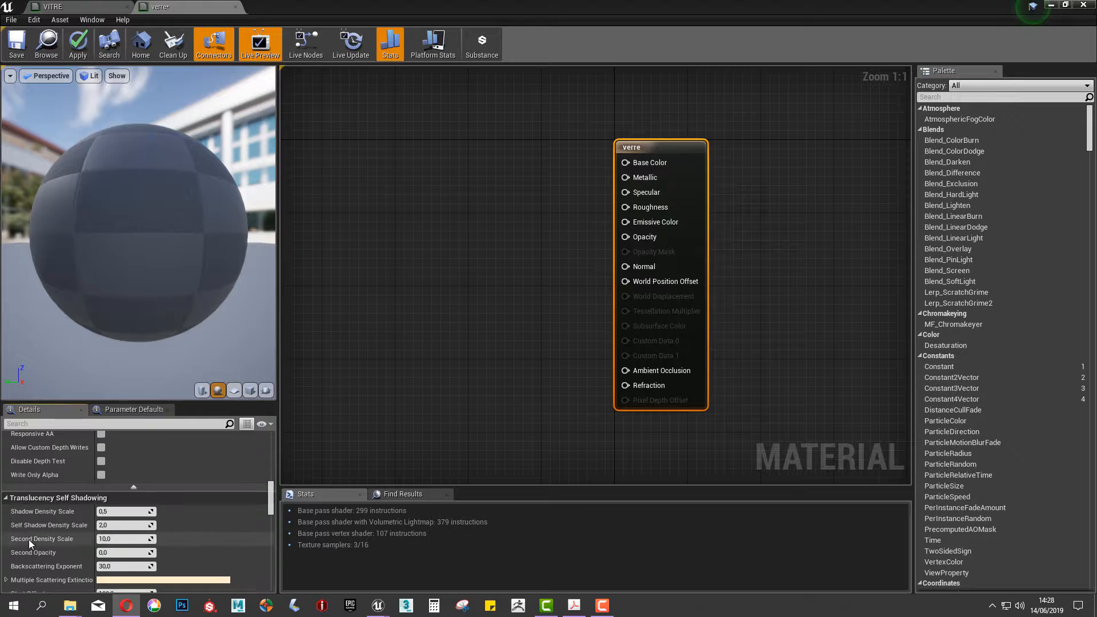
scroll(72, 553, down, 1)
scroll(100, 521, down, 5)
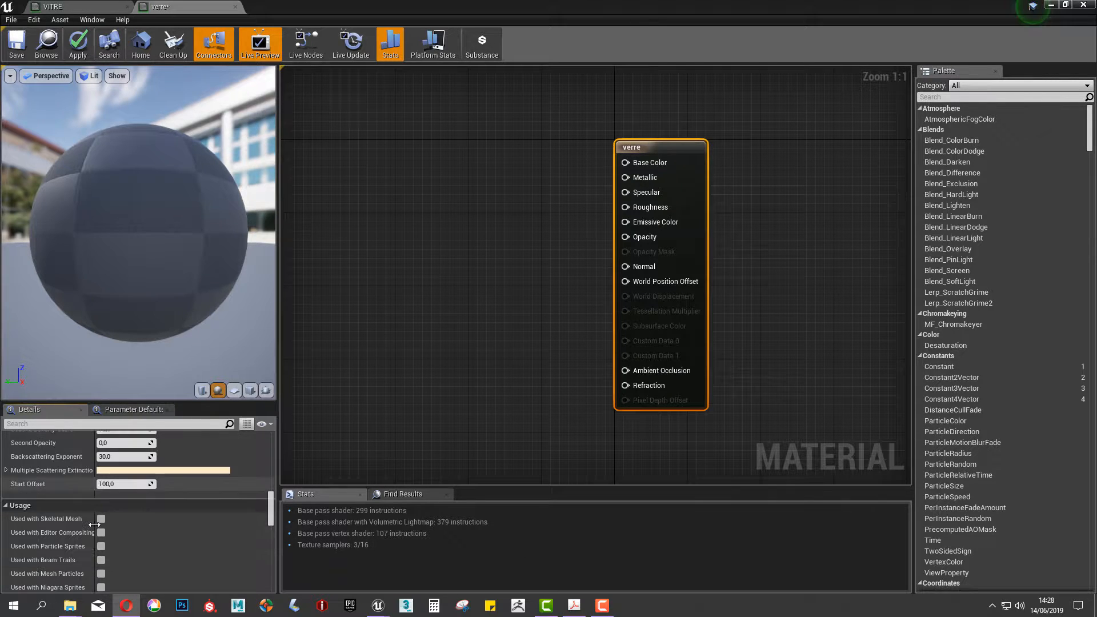
scroll(115, 508, down, 4)
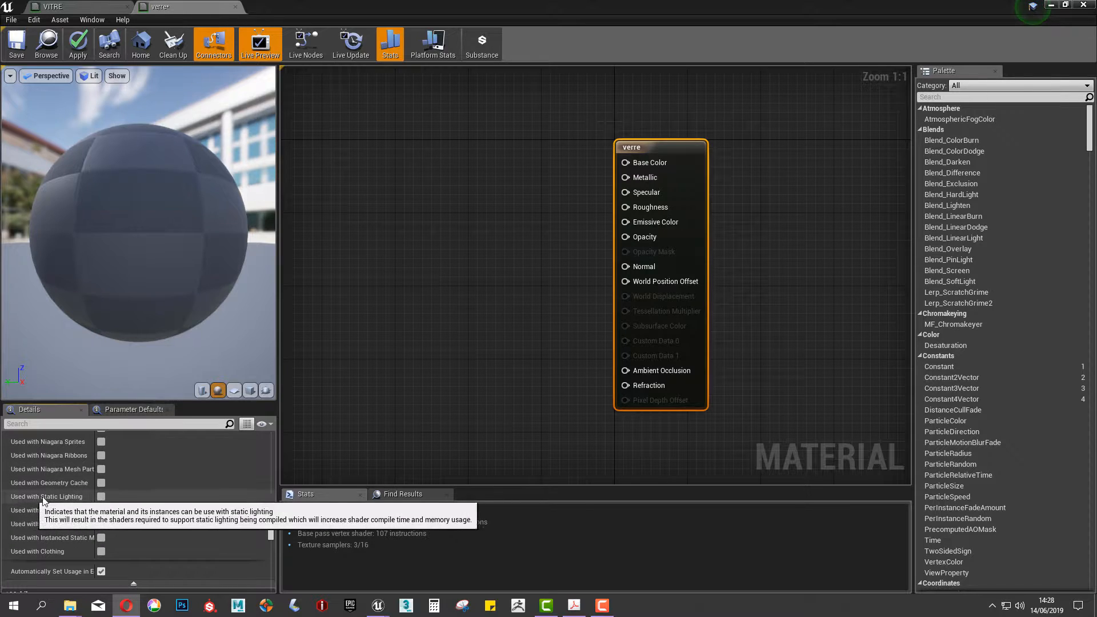
click(102, 496)
scroll(103, 498, down, 3)
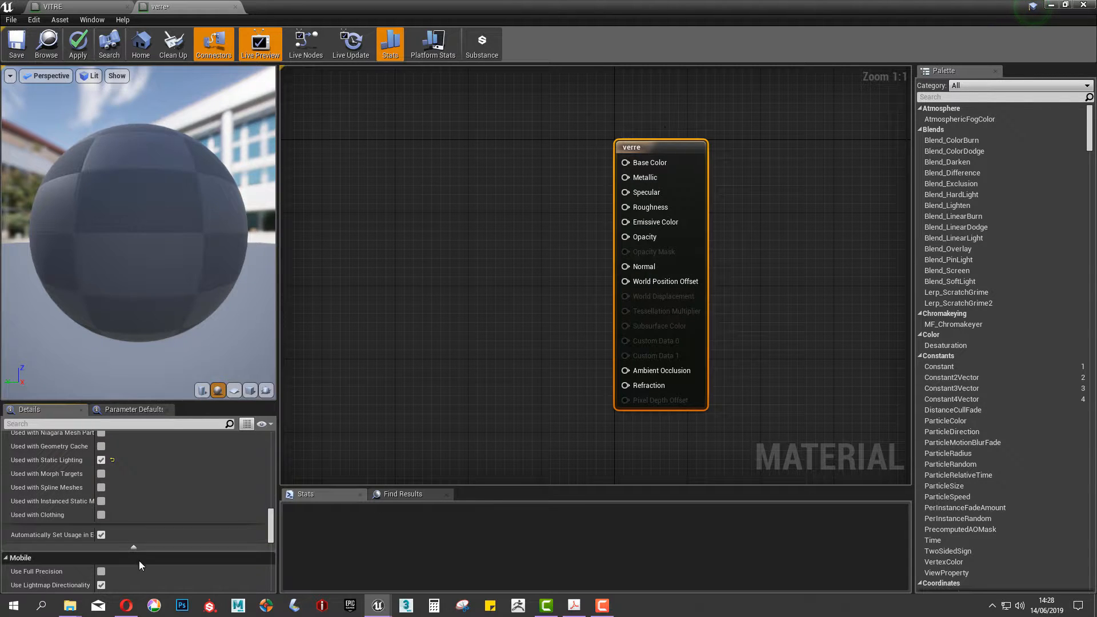
scroll(187, 503, down, 2)
scroll(181, 516, down, 5)
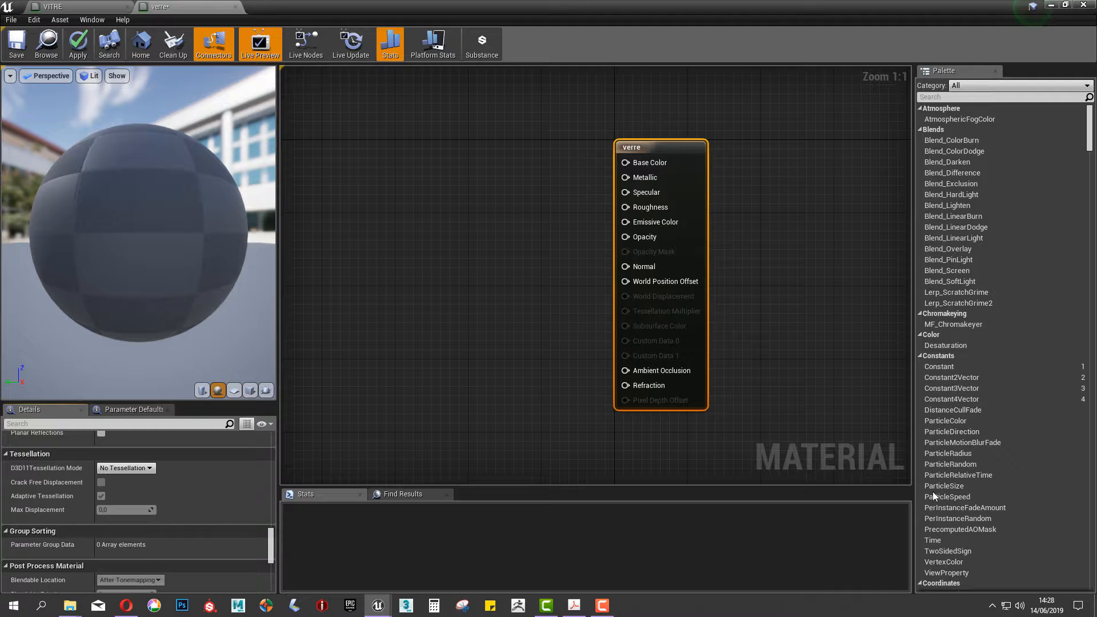
Step: Place four Constant nodes beside the verre material node and connect the uppermost one to Roughness
click(954, 367)
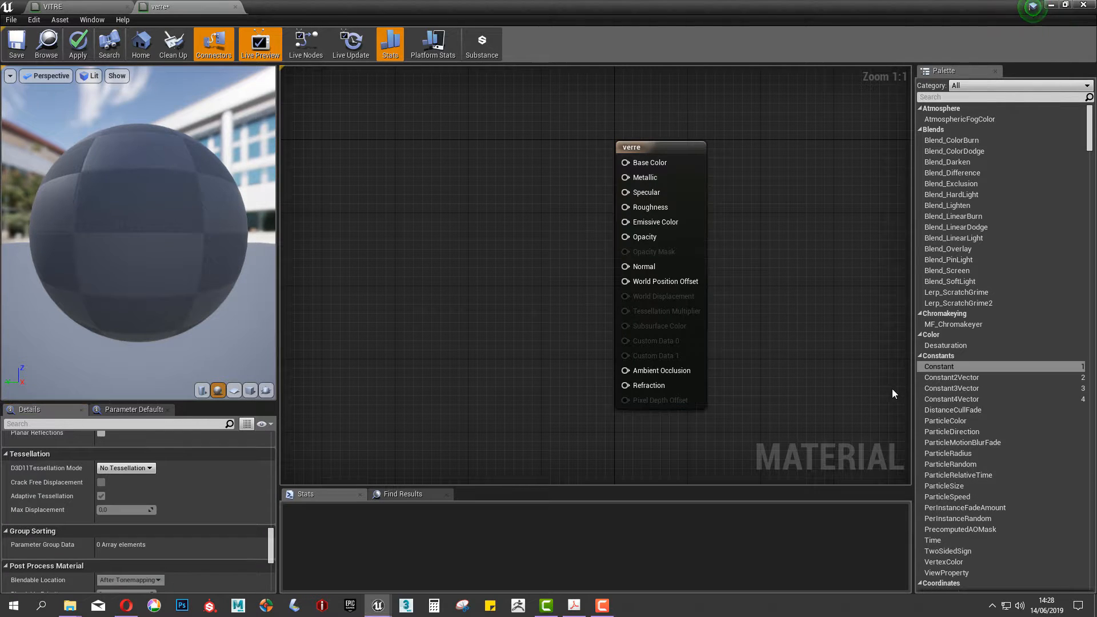
drag(941, 366, 507, 148)
click(937, 356)
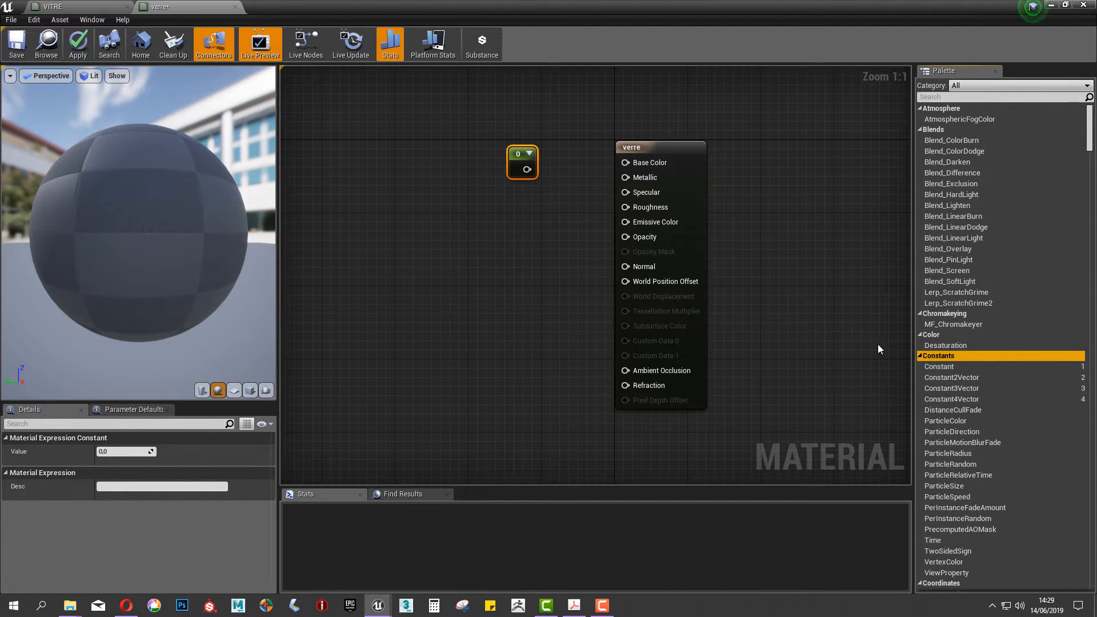
drag(946, 367, 440, 203)
drag(945, 366, 476, 346)
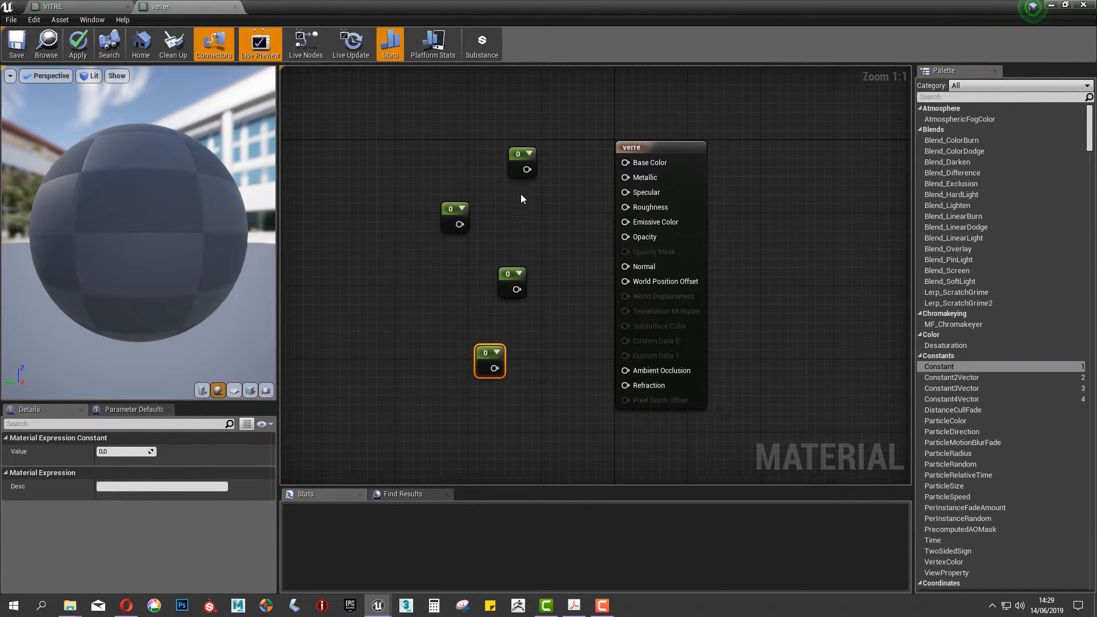
drag(519, 170, 630, 207)
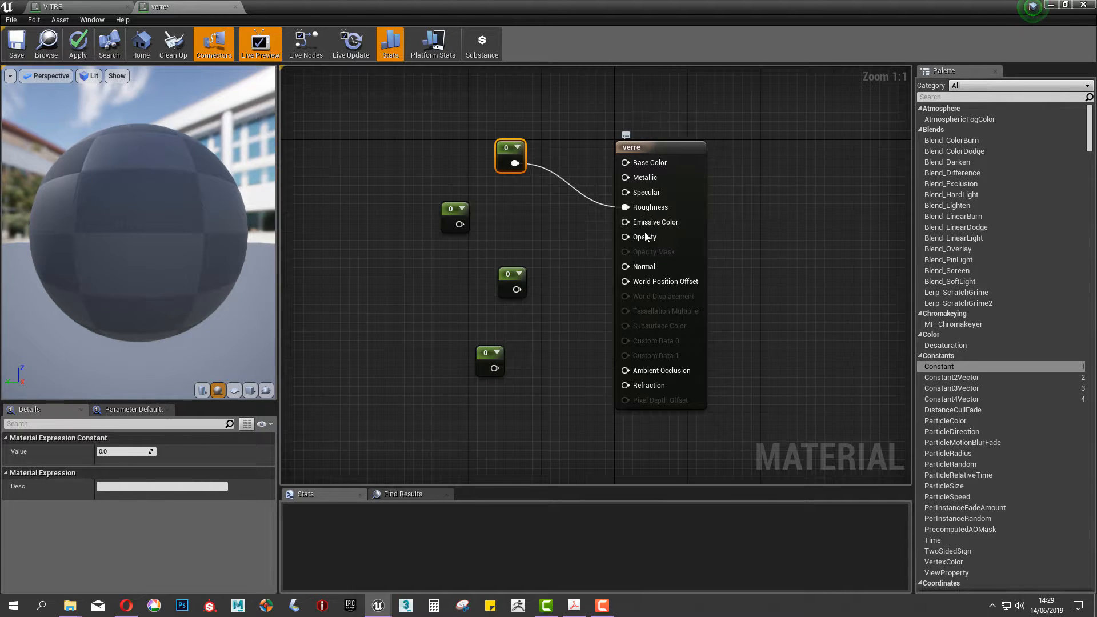
Step: Set the second Constant node's value to 1 and connect it to the verre material's Refraction input
drag(455, 214, 437, 226)
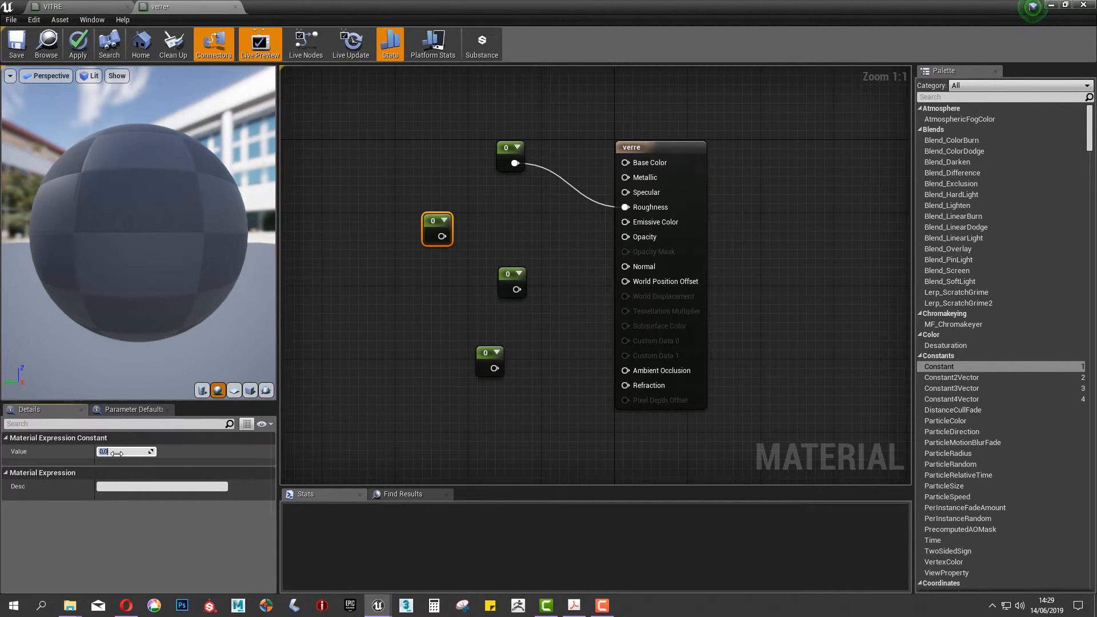
click(398, 304)
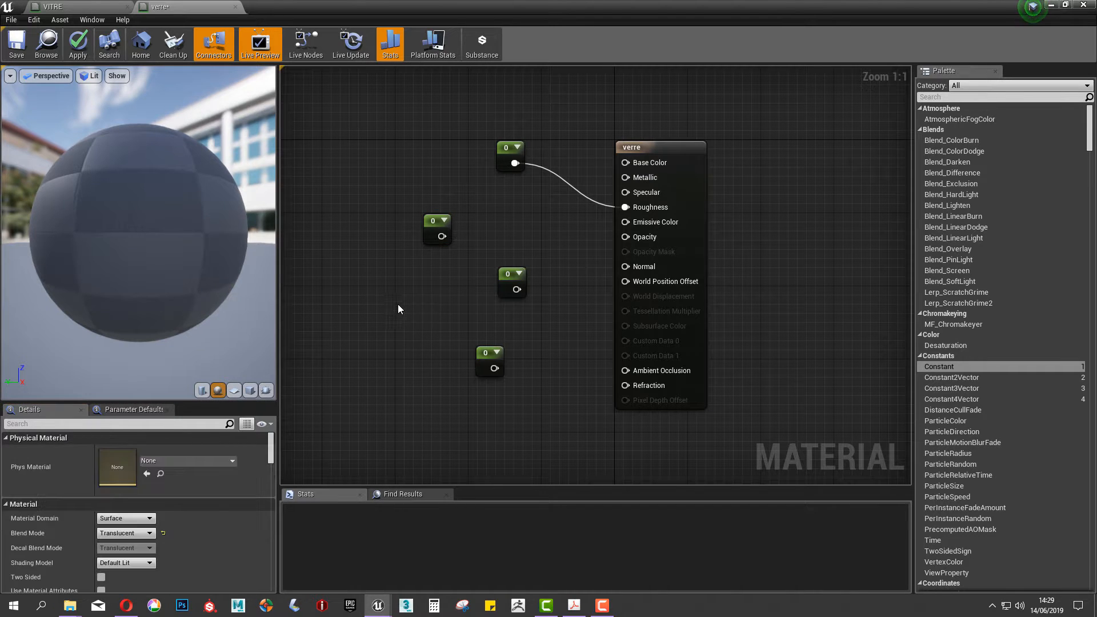
click(434, 232)
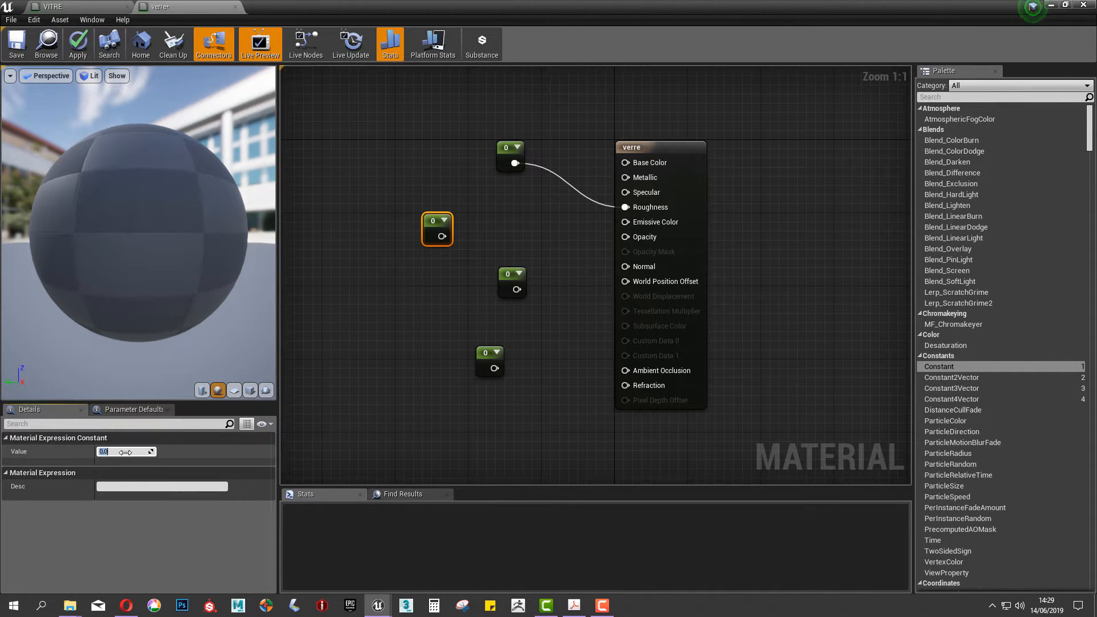
text(1)
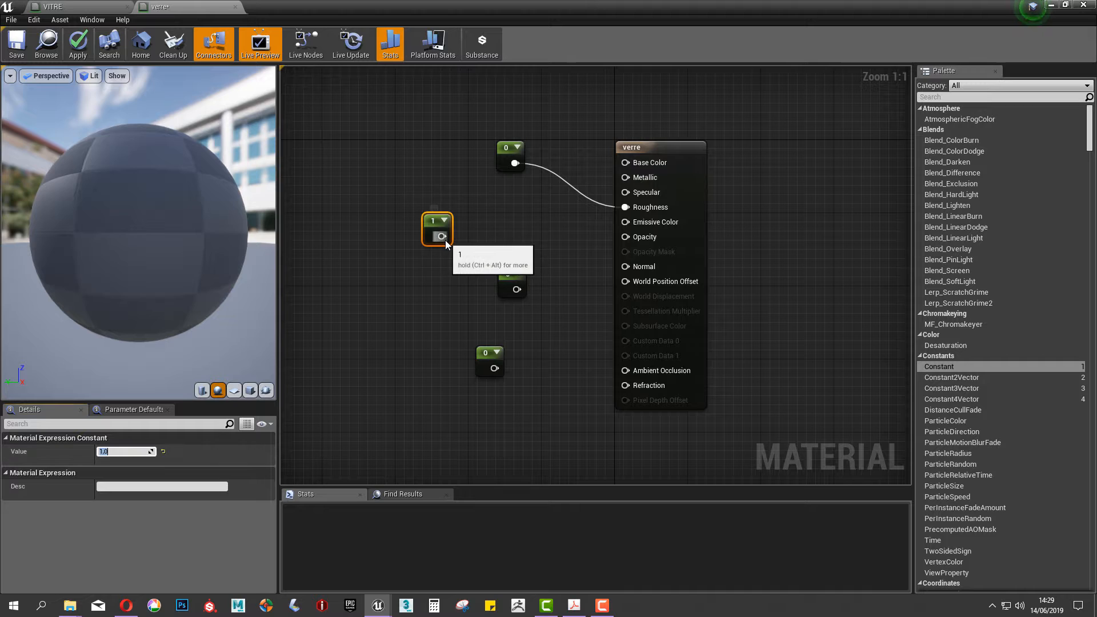
drag(443, 238, 627, 389)
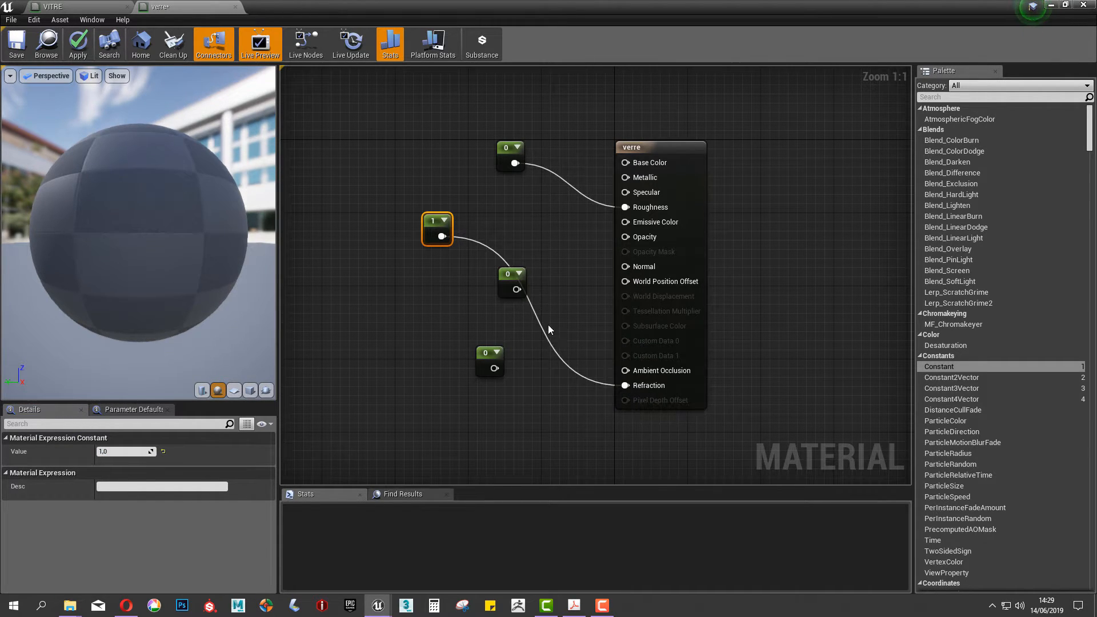
Step: Delete the third Constant node and connect the Constant with value 1 to the verre material's Base Color and Metallic inputs
drag(508, 276, 461, 308)
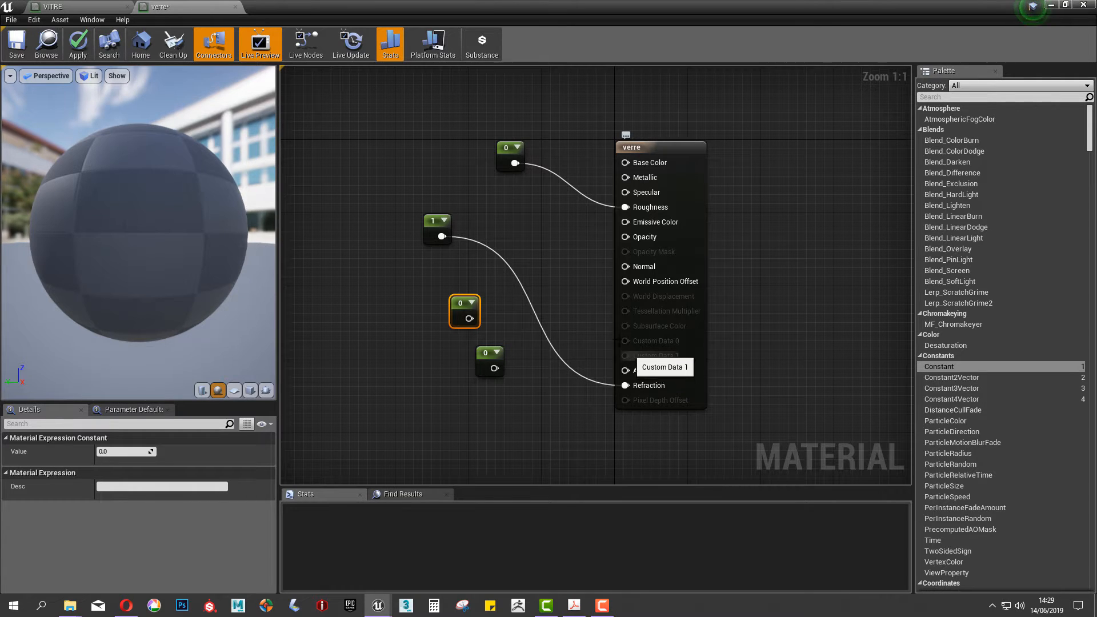
key(Delete)
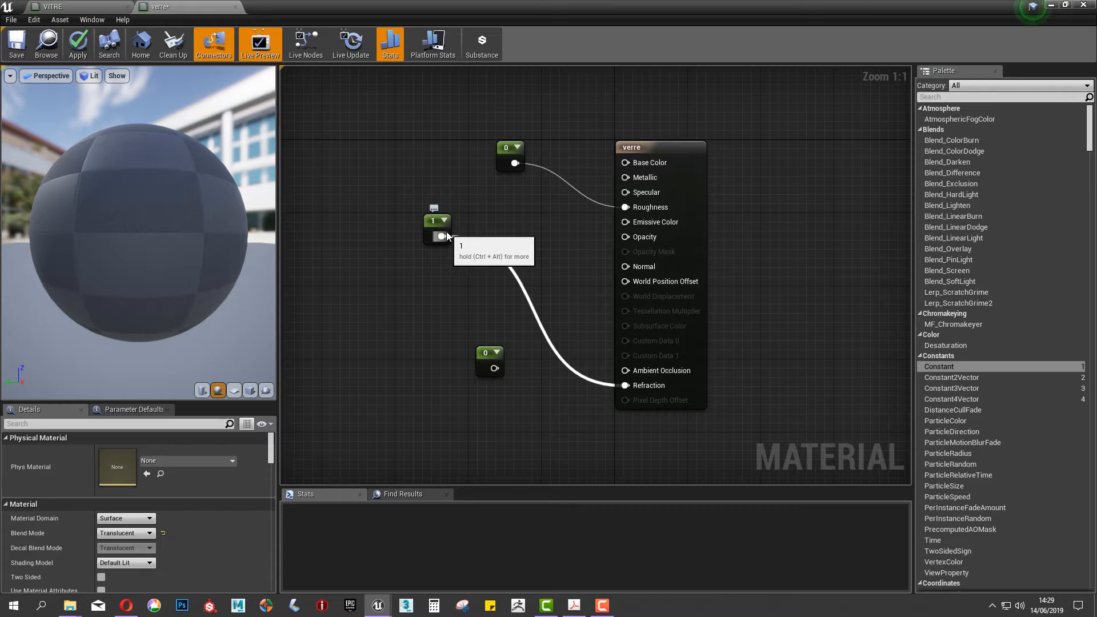
drag(445, 234, 625, 166)
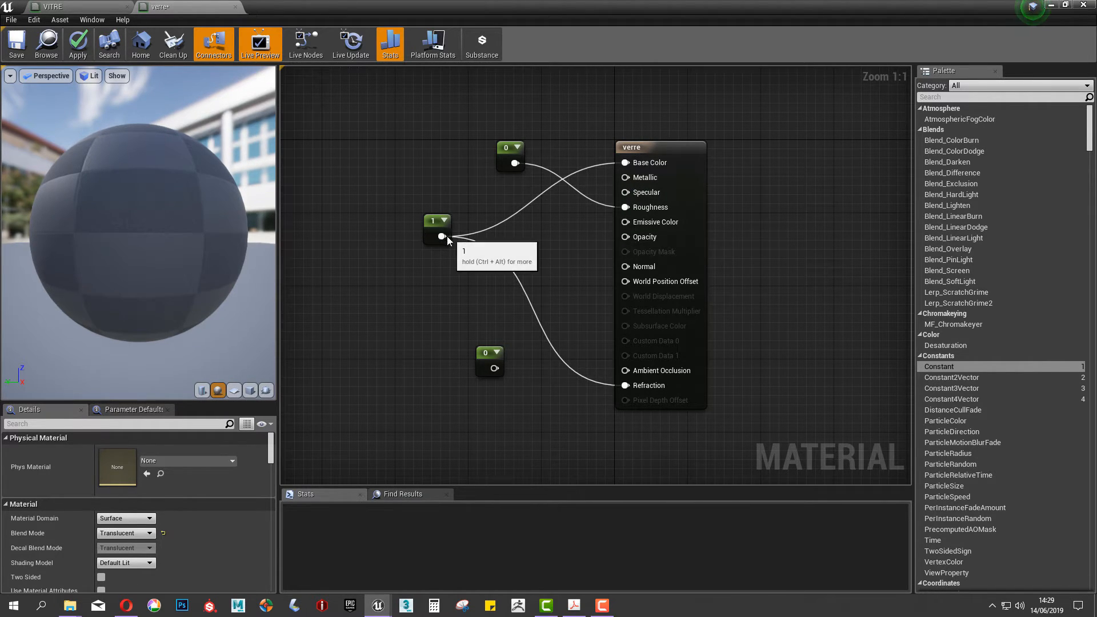
drag(447, 235, 625, 177)
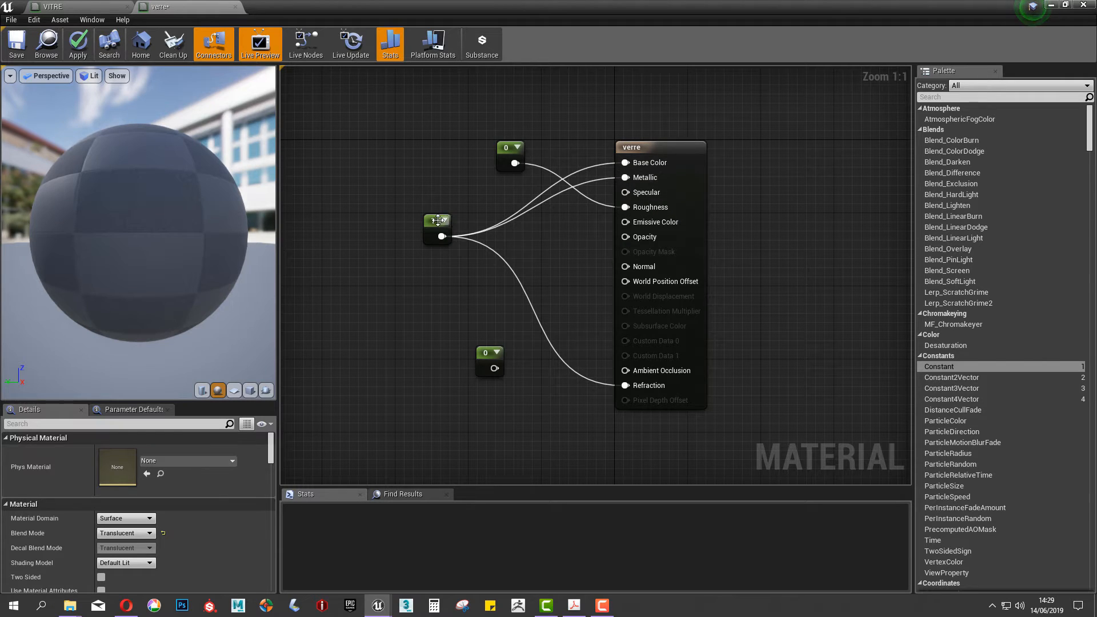
mouse_move(452, 224)
mouse_down()
mouse_move(461, 242)
mouse_move(469, 236)
mouse_up()
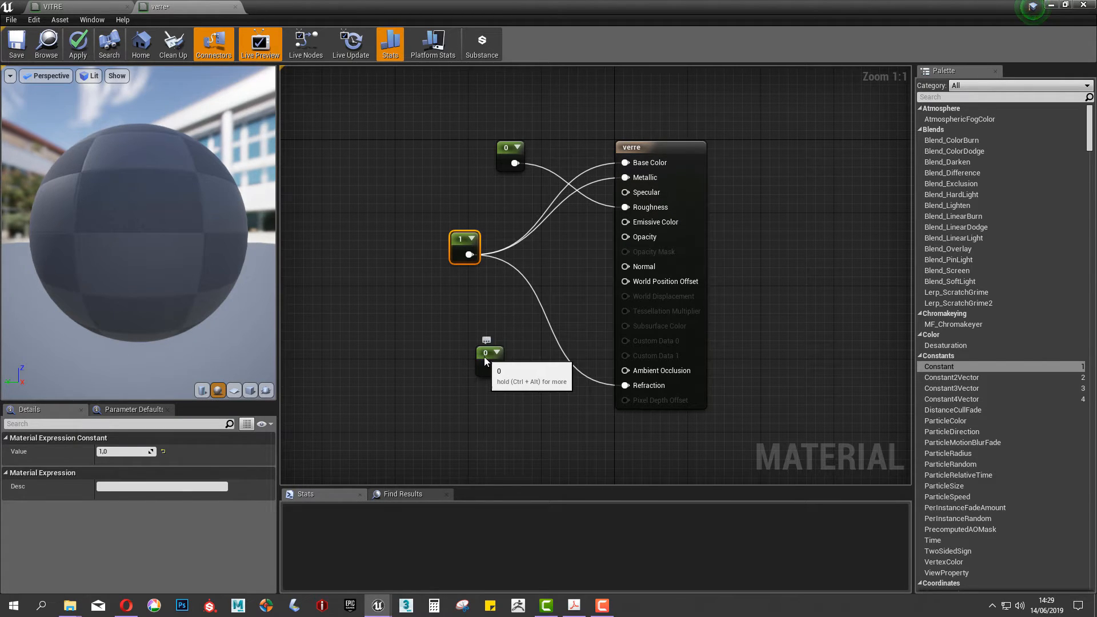
Step: Set the lowest Constant node's value to 0.5 and connect it to the verre material's Opacity input
drag(484, 357, 450, 353)
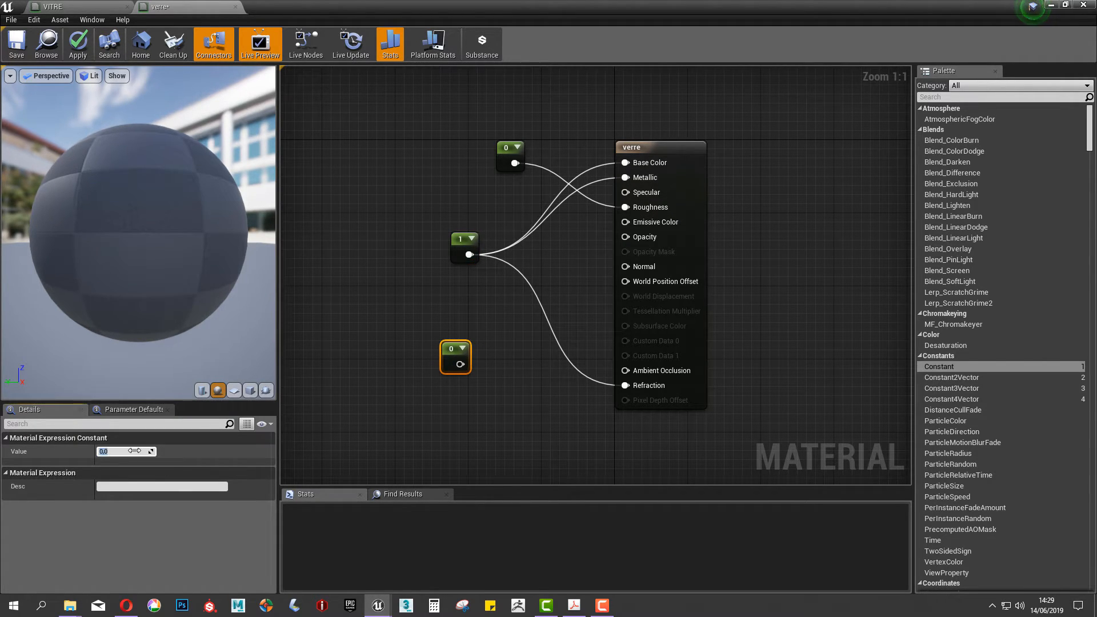
key(Return)
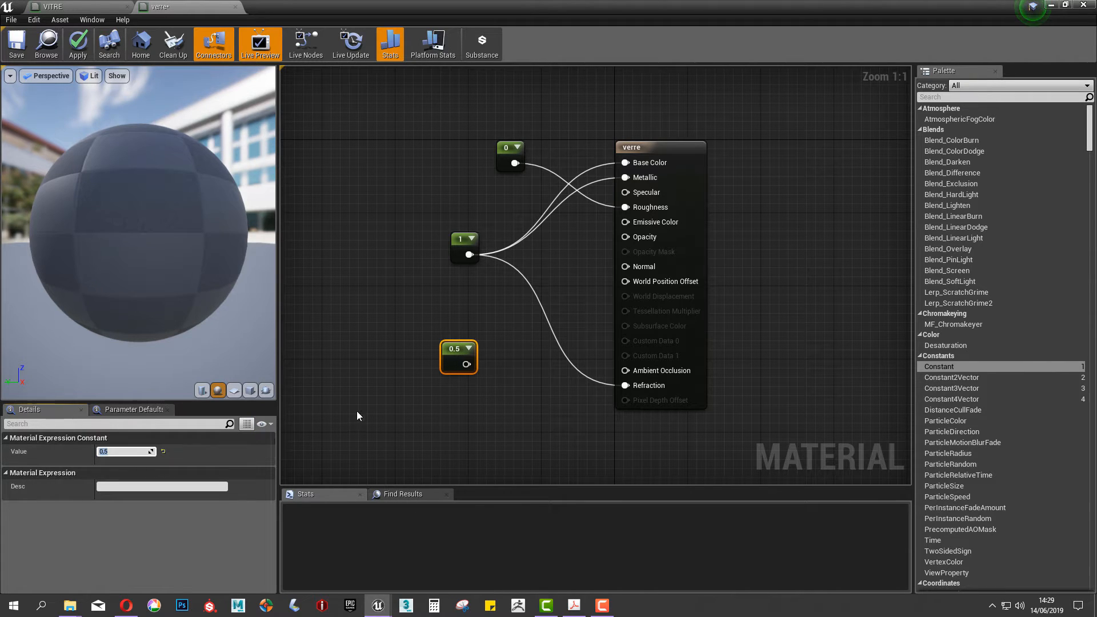
drag(467, 364, 627, 238)
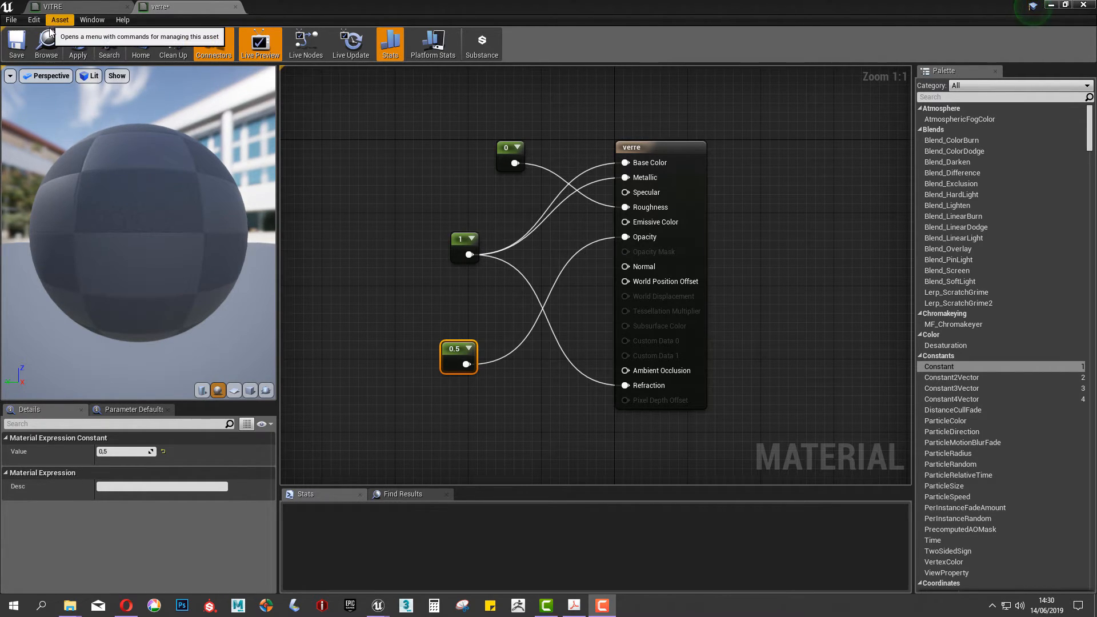
Step: Apply the verre material changes and inspect the glass on the preview sphere from several angles
click(80, 45)
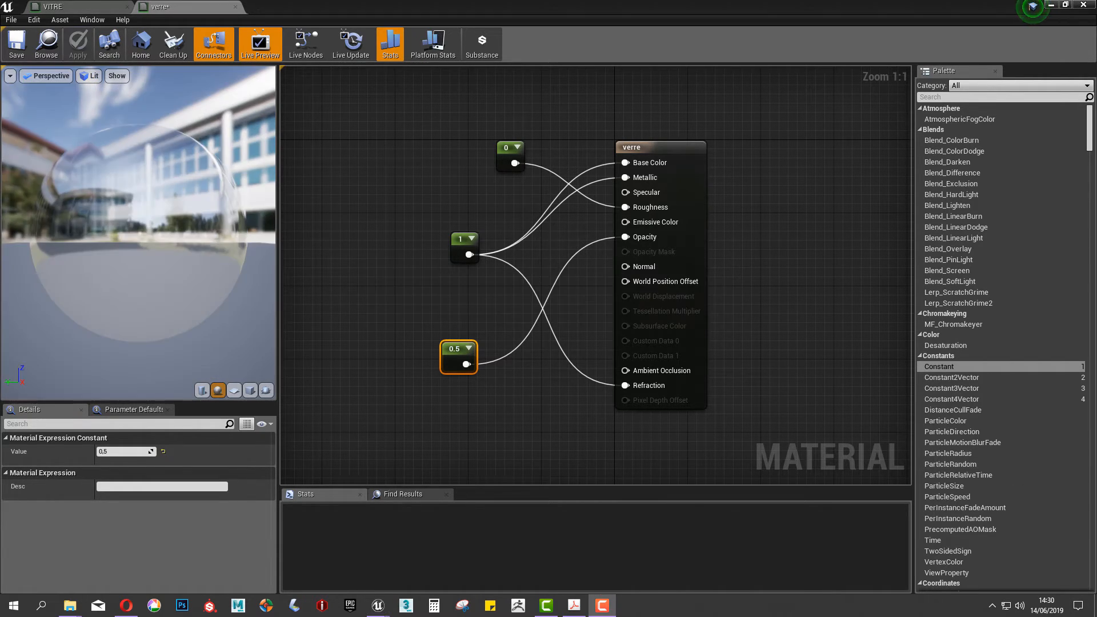
drag(139, 229, 182, 243)
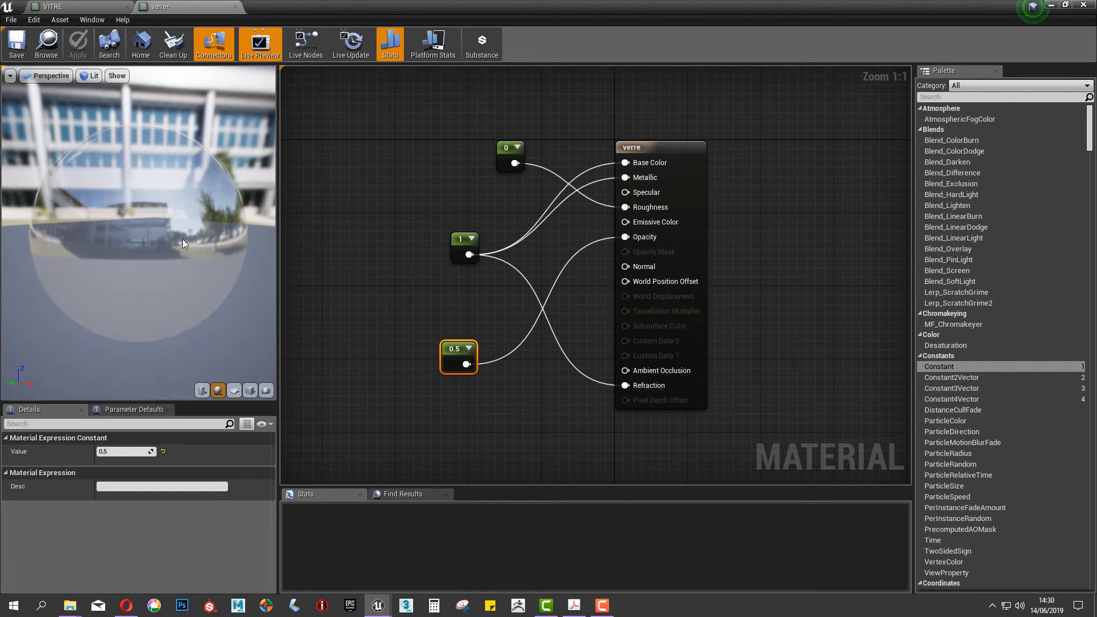
mouse_move(138, 189)
mouse_down()
mouse_move(183, 214)
mouse_move(202, 251)
mouse_move(220, 240)
mouse_move(218, 211)
mouse_move(143, 197)
mouse_up()
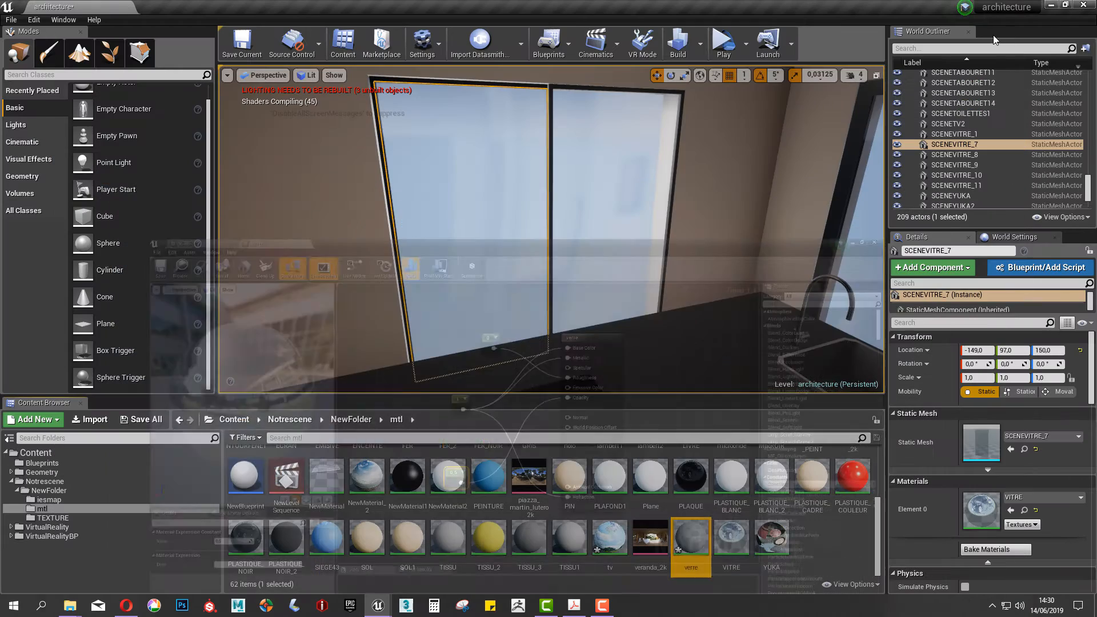
Step: In the architecture level, place a cube and a sphere outside the kitchen window and view them through the glass panes
click(607, 233)
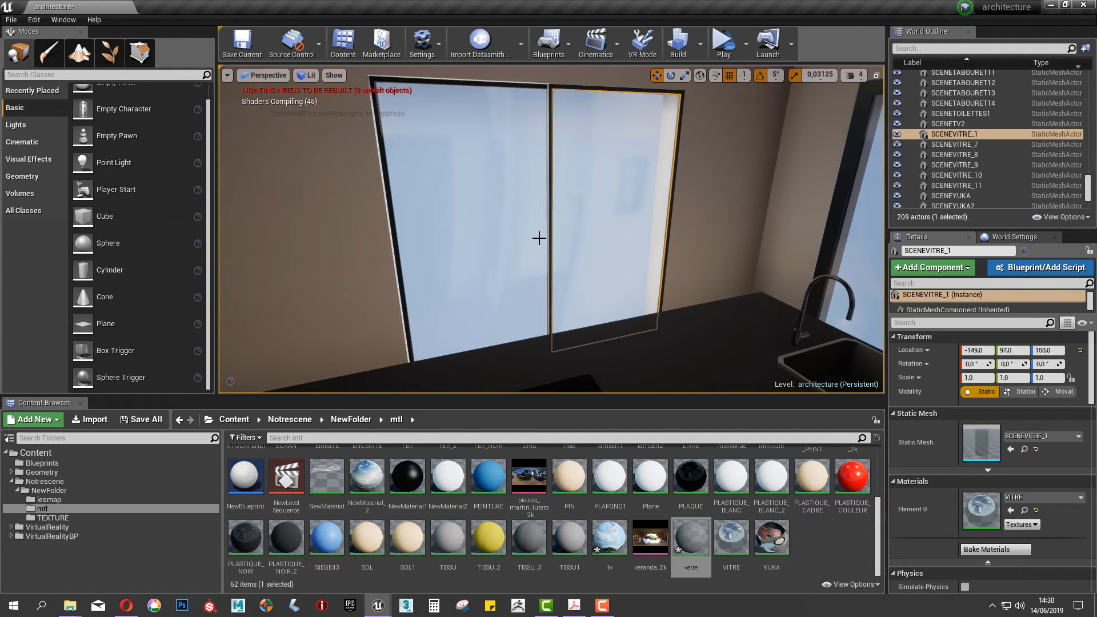
alt+drag(538, 238, 530, 280)
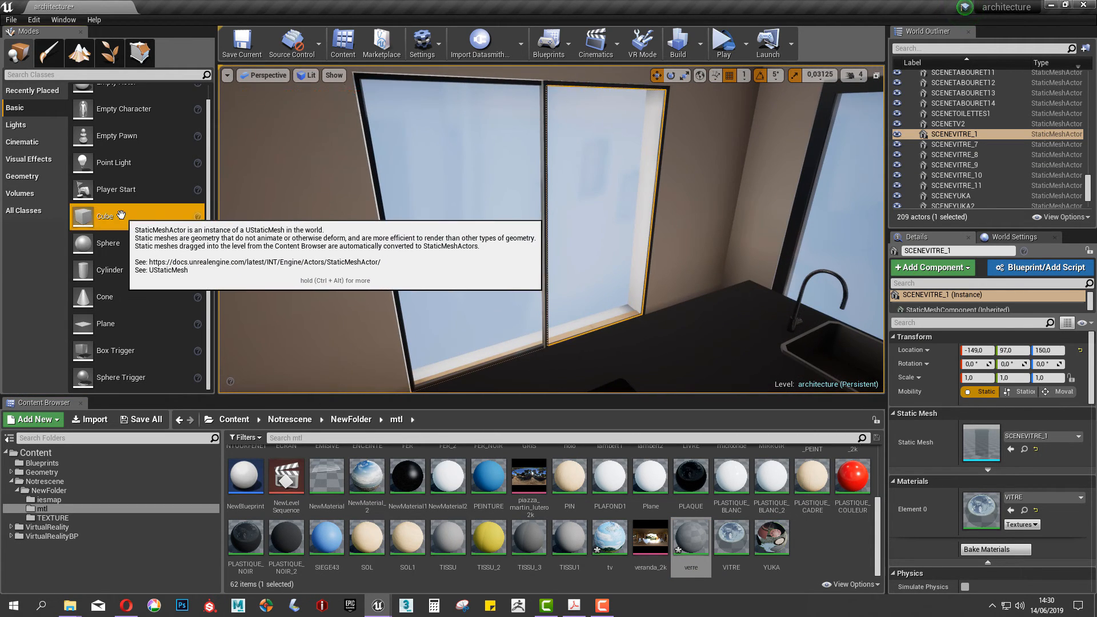
drag(105, 216, 498, 192)
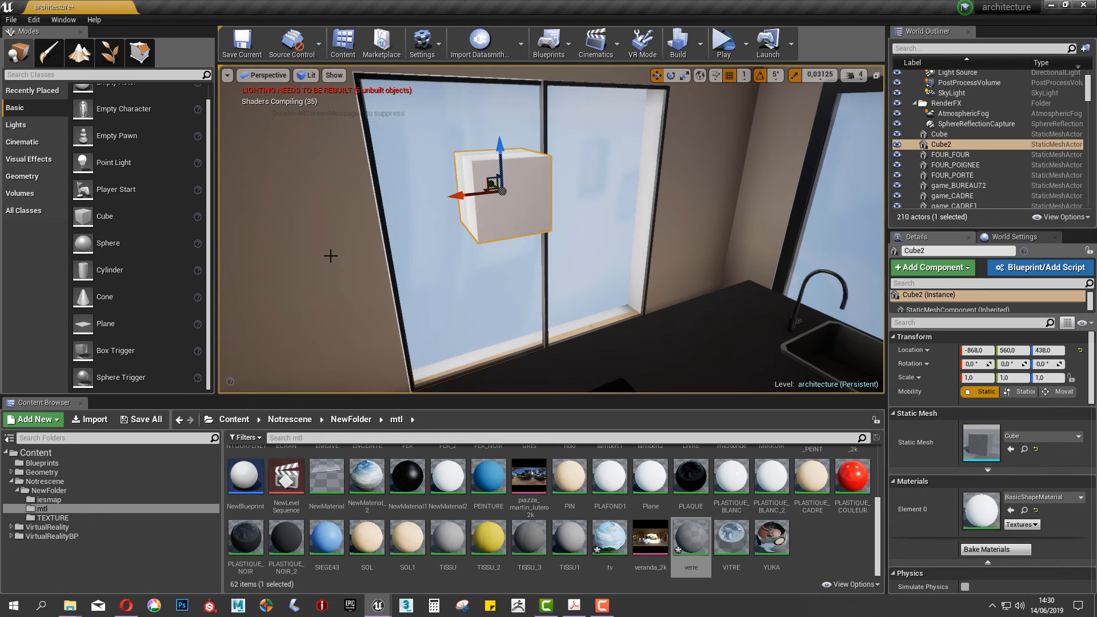
alt+drag(330, 256, 414, 232)
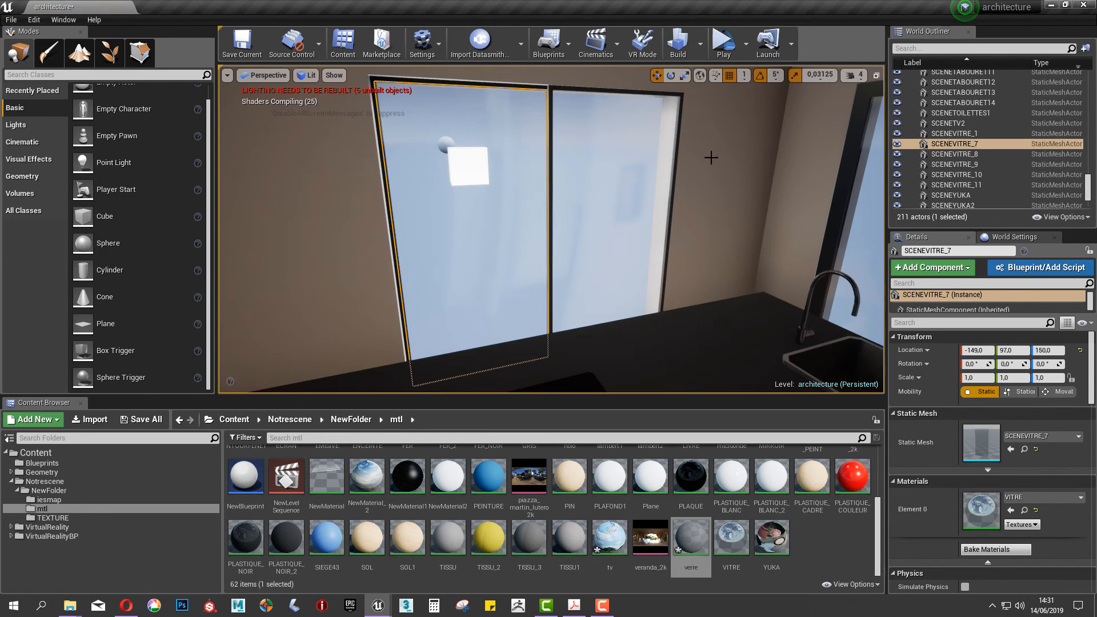
click(711, 159)
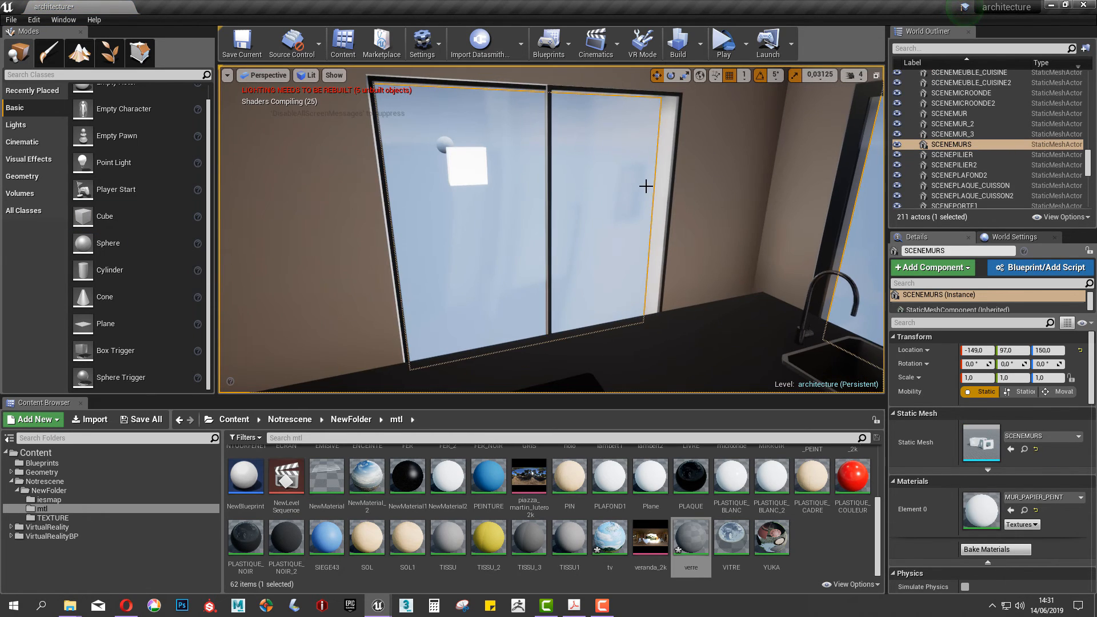
alt+drag(646, 185, 602, 168)
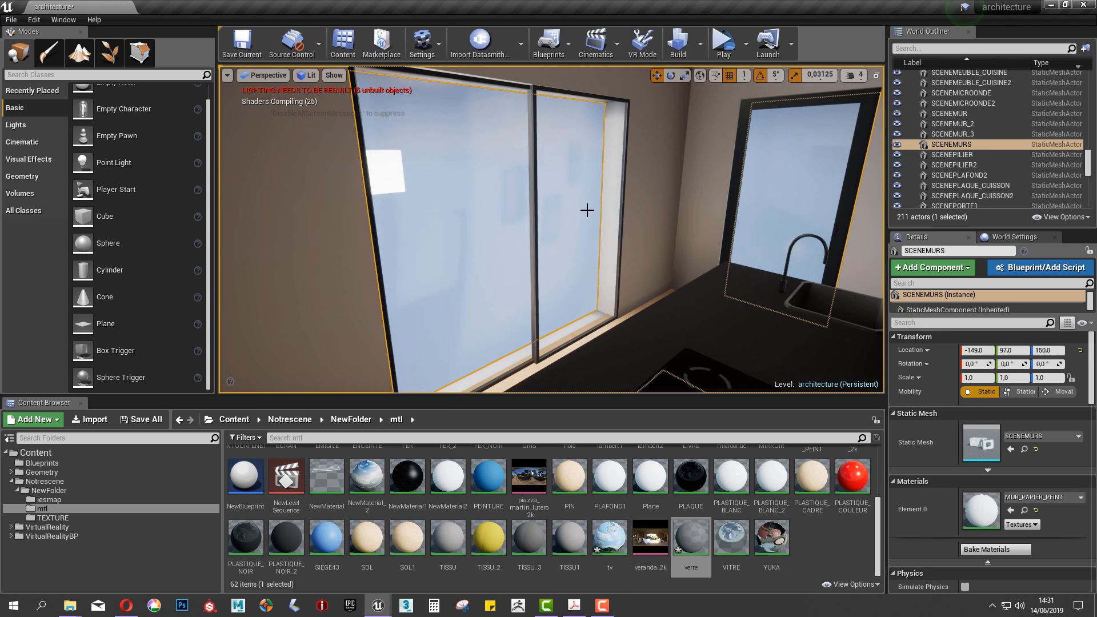